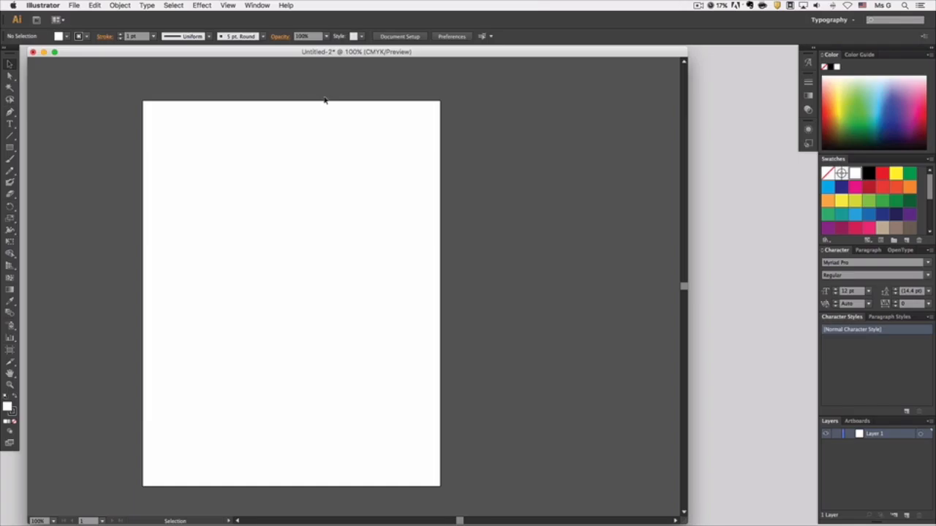
Save the document to the Desktop as Apples.ai in Adobe Illustrator format, accepting the Illustrator CS6 options
left_click(77, 6)
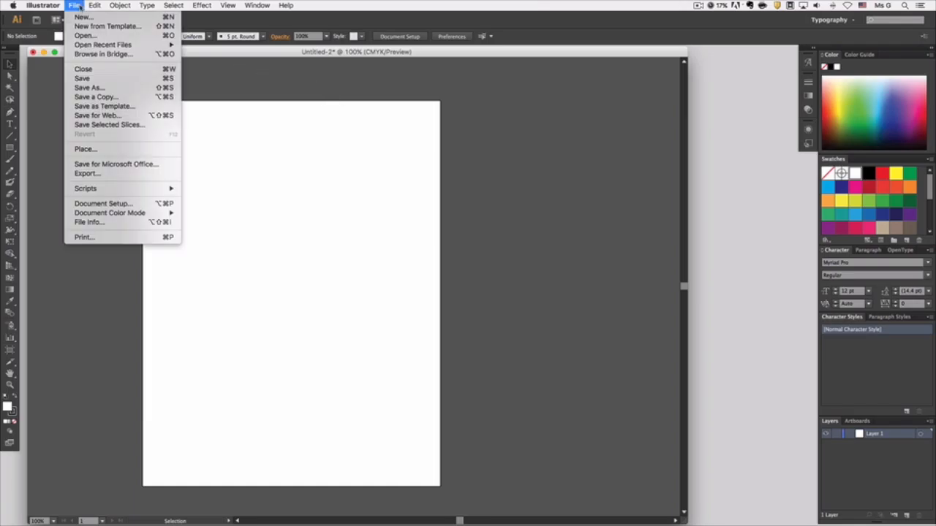
left_click(86, 81)
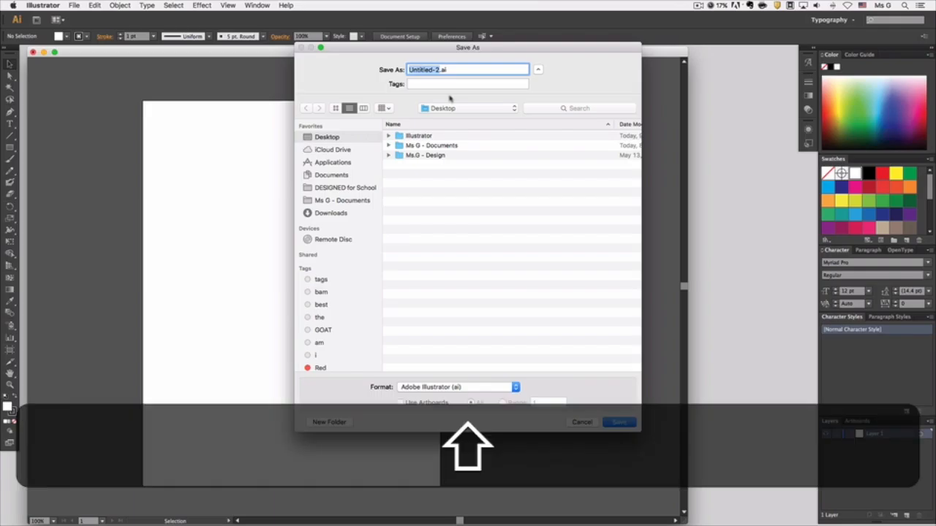
type("Apples")
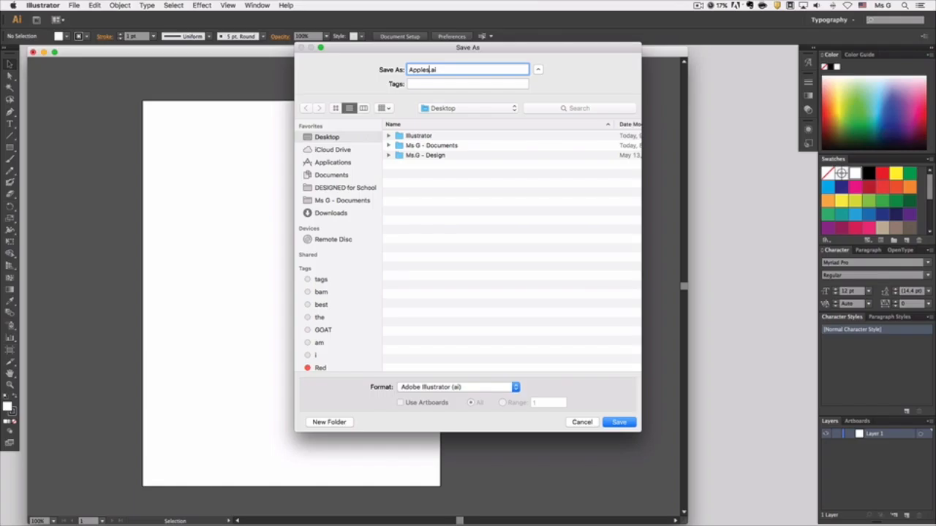
key("Return")
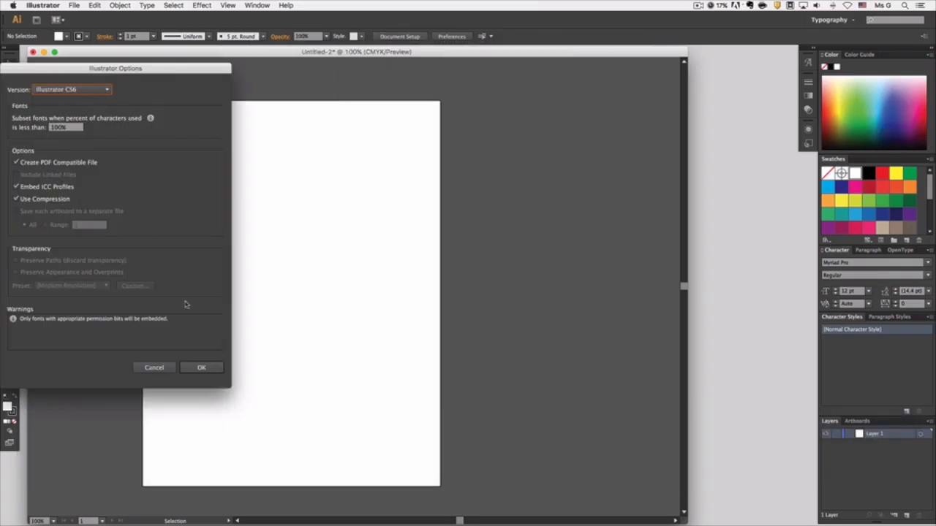
left_click(203, 368)
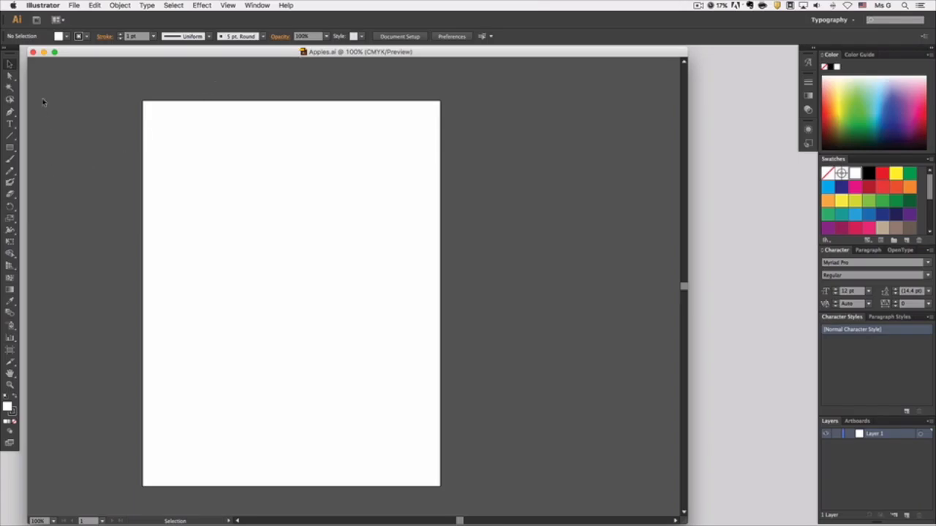
Tear off the shape tools as a floating panel and place it beside the upper part of the artboard
left_click(14, 149)
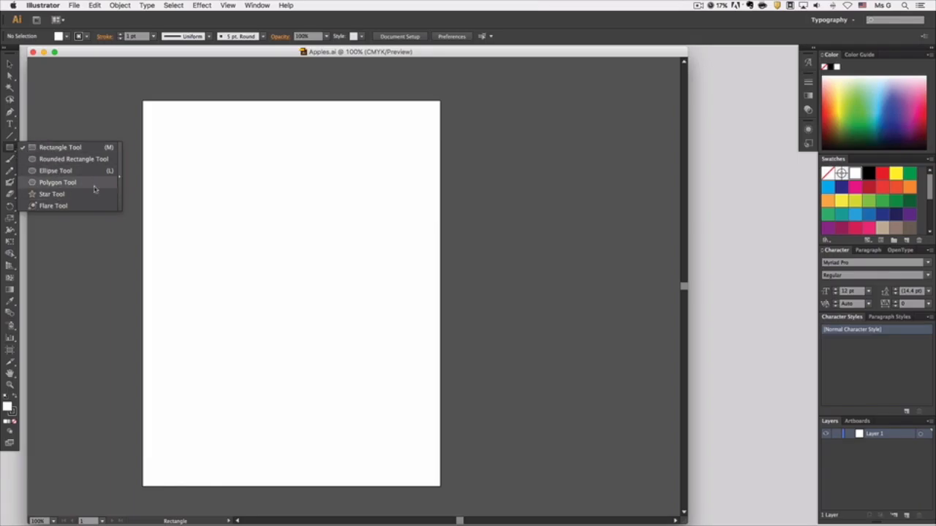
left_click(118, 181)
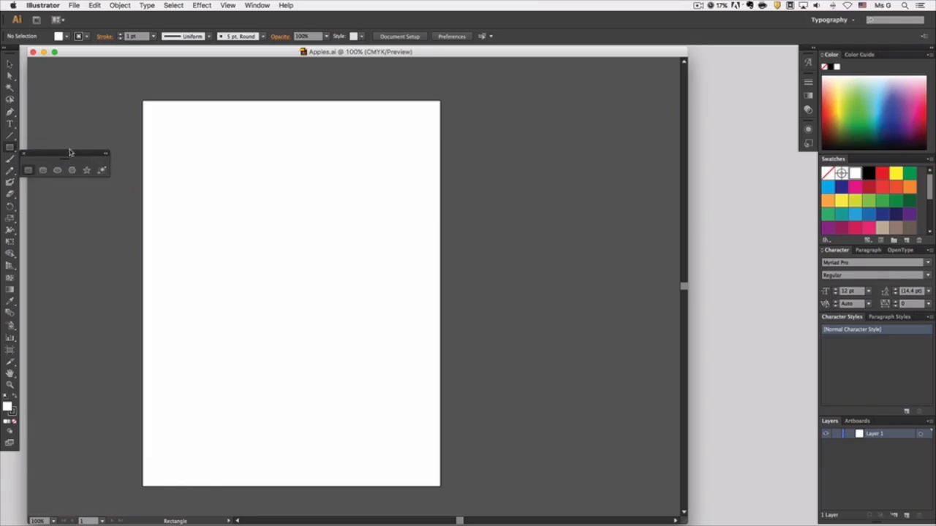
left_click_drag(76, 148, 87, 72)
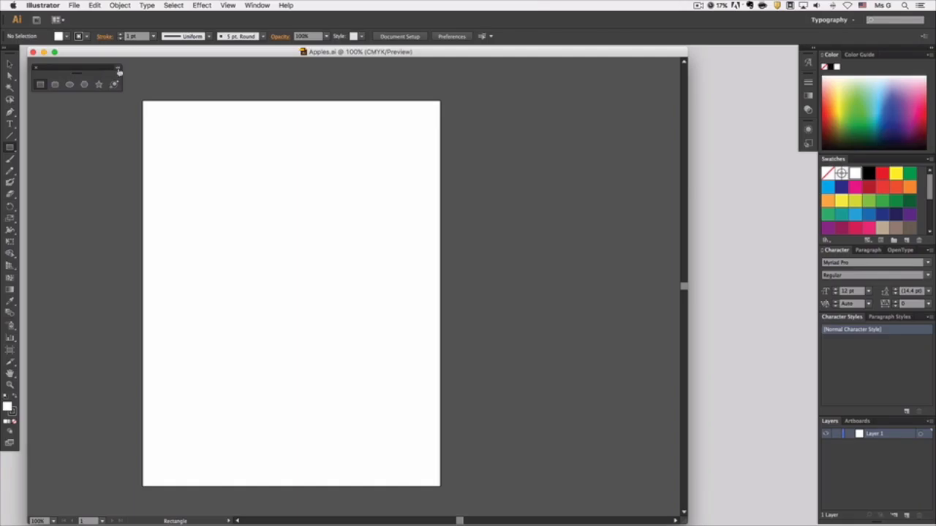
left_click(119, 69)
left_click(45, 68)
Draw a rectangle about 3.83 by 1.9 in at the page's upper left and a rounded rectangle about 3.15 by 1.92 in below it
left_click(41, 85)
left_click_drag(157, 127, 292, 193)
left_click(55, 85)
left_click_drag(195, 229, 304, 296)
Draw an ellipse about 3.21 by 1.88 in below the rounded rectangle and a circle about 2.21 in wide to its right
left_click(70, 84)
left_click_drag(185, 336, 296, 401)
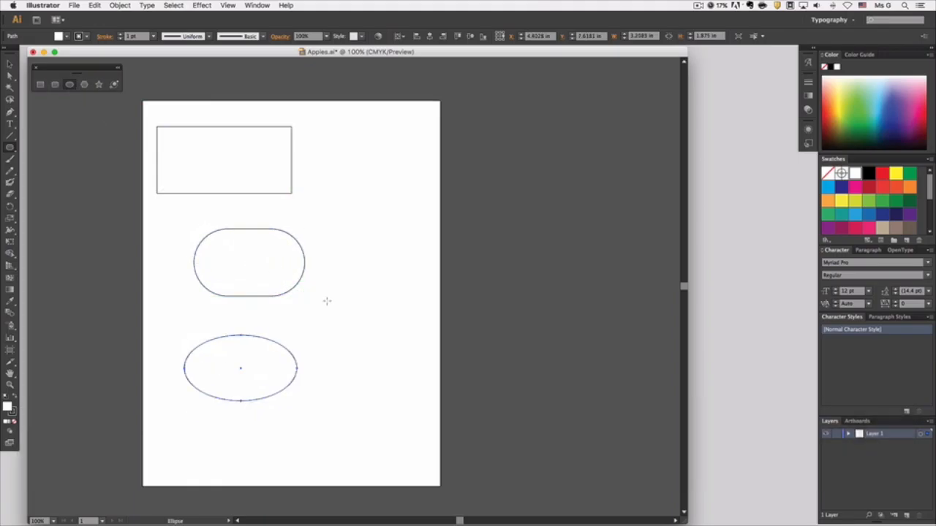
mouse_move(333, 297)
left_mouse_down()
mouse_move(427, 389)
mouse_move(375, 348)
mouse_move(410, 383)
mouse_move(411, 374)
left_mouse_up()
Create a triangle beside the rectangle using the Polygon tool with 3 sides and a 0.6944 in radius, and deselect it
left_click(84, 84)
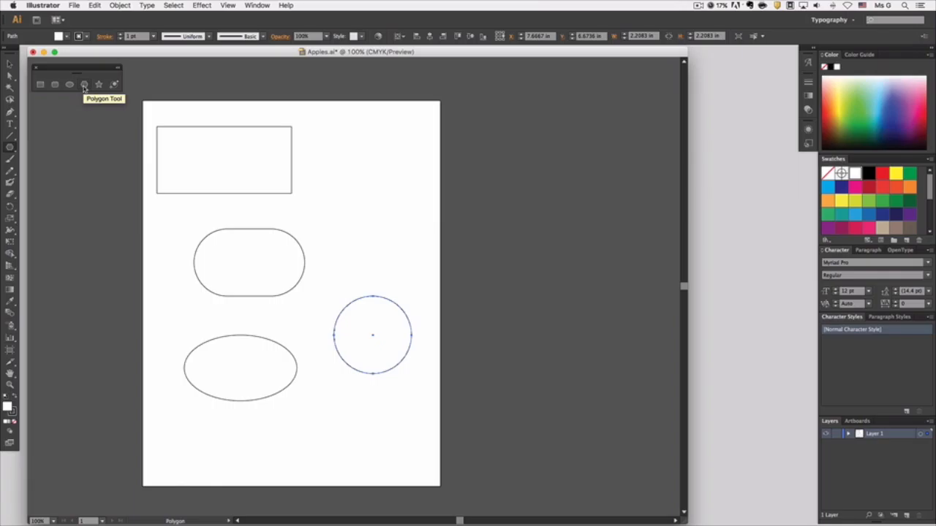
left_click(318, 187)
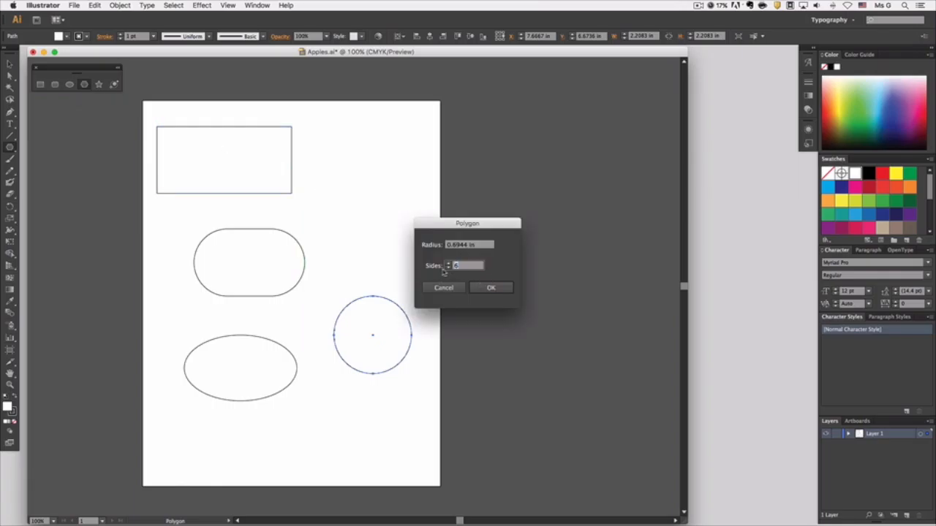
left_click(448, 268)
left_click(448, 268)
left_click(449, 268)
left_click(490, 288)
left_click(10, 64)
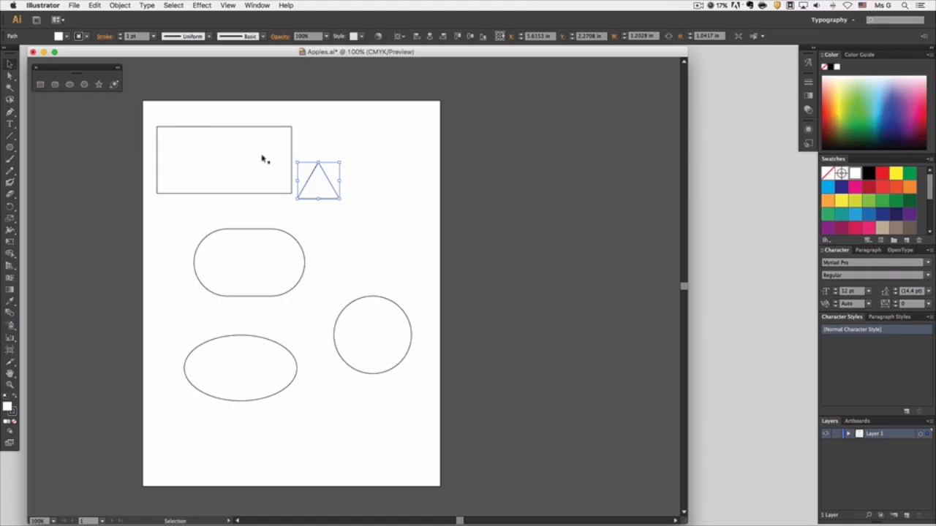
left_click(349, 229)
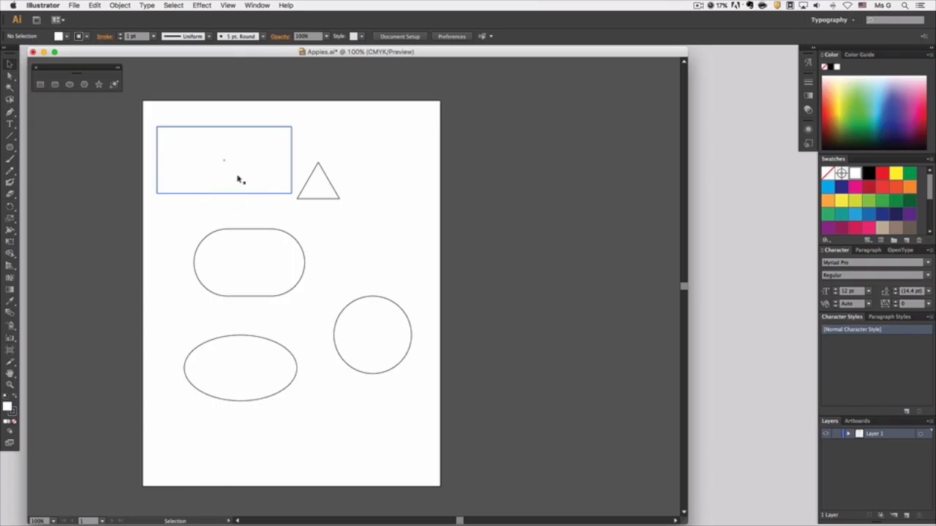
Fill the rectangle with red, swap its fill and stroke colours and swap them back, leaving it deselected
left_click(176, 194)
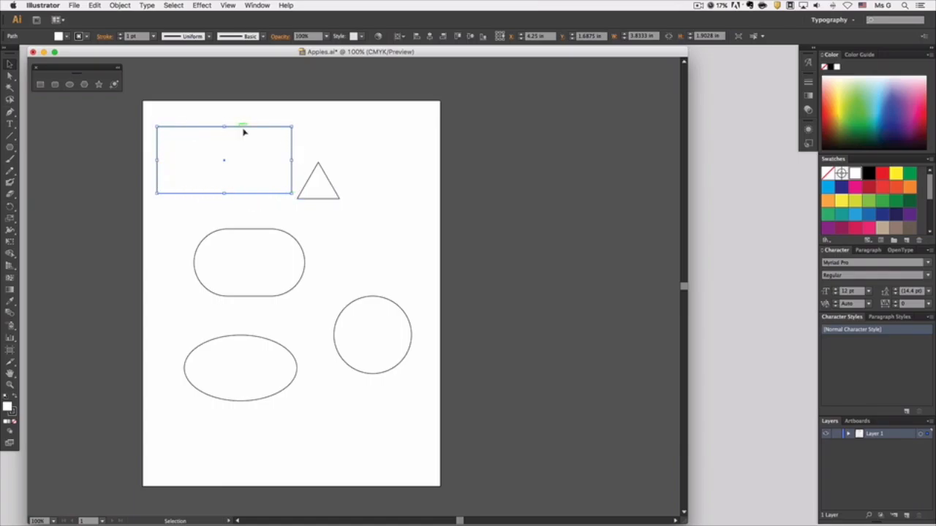
left_click(881, 177)
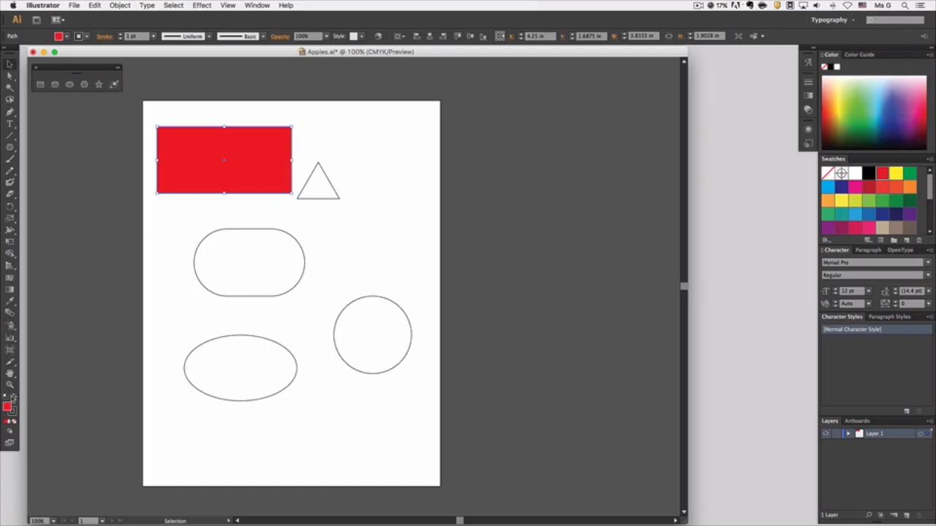
left_click(12, 398)
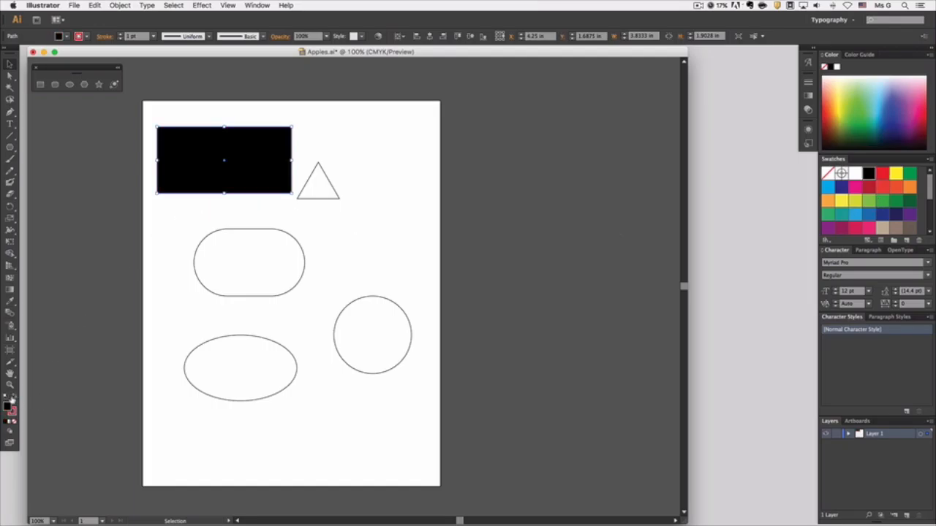
left_click(12, 397)
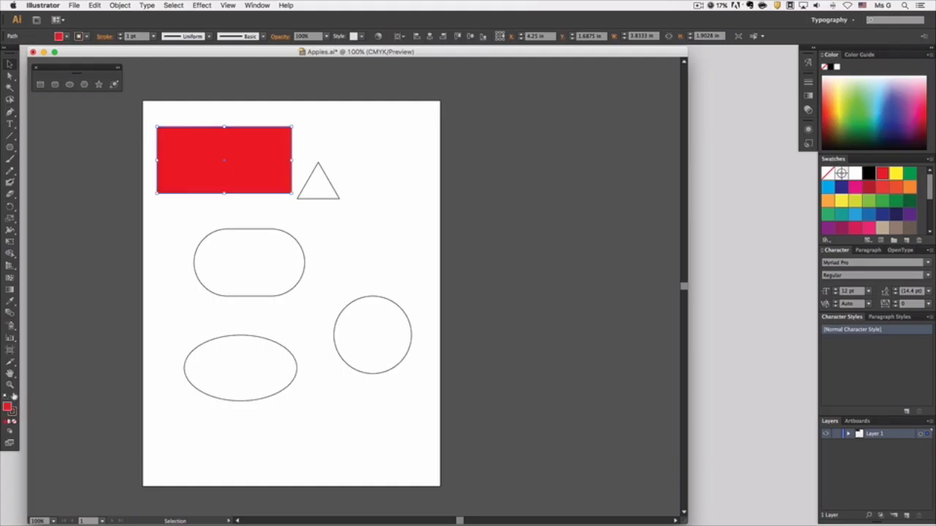
left_click(364, 140)
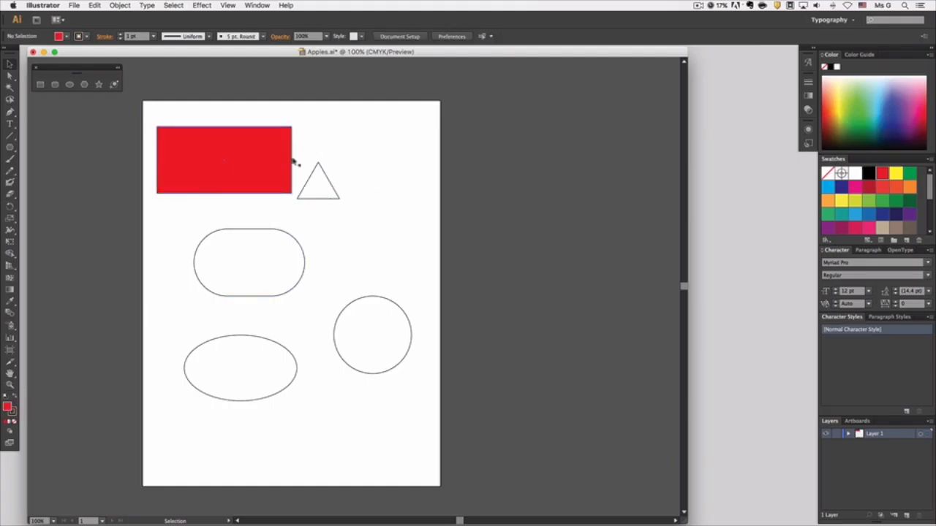
Fill the rounded rectangle with green and the circle with teal
left_click(242, 296)
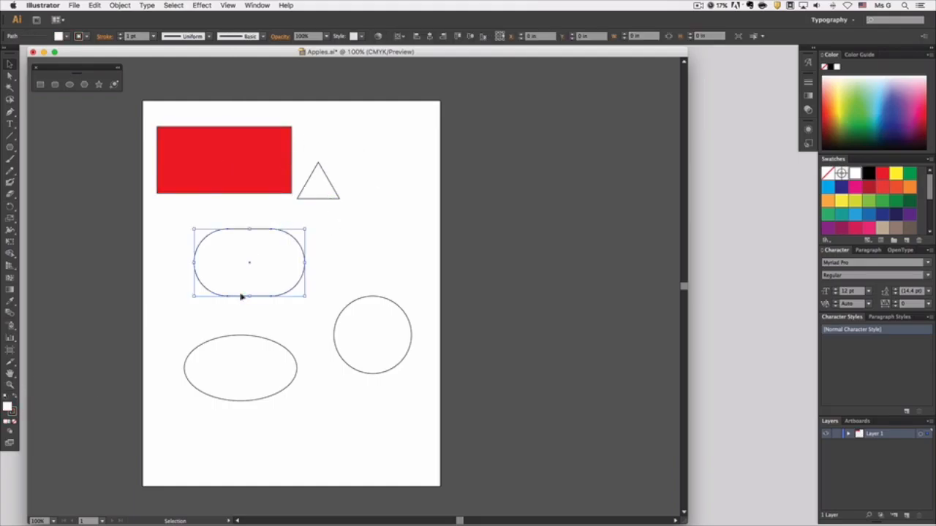
left_click(909, 174)
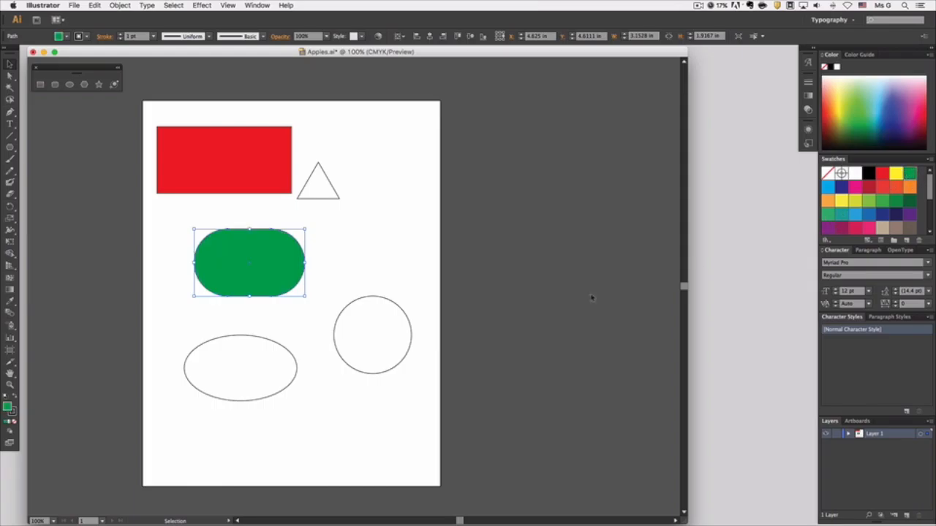
left_click(392, 368)
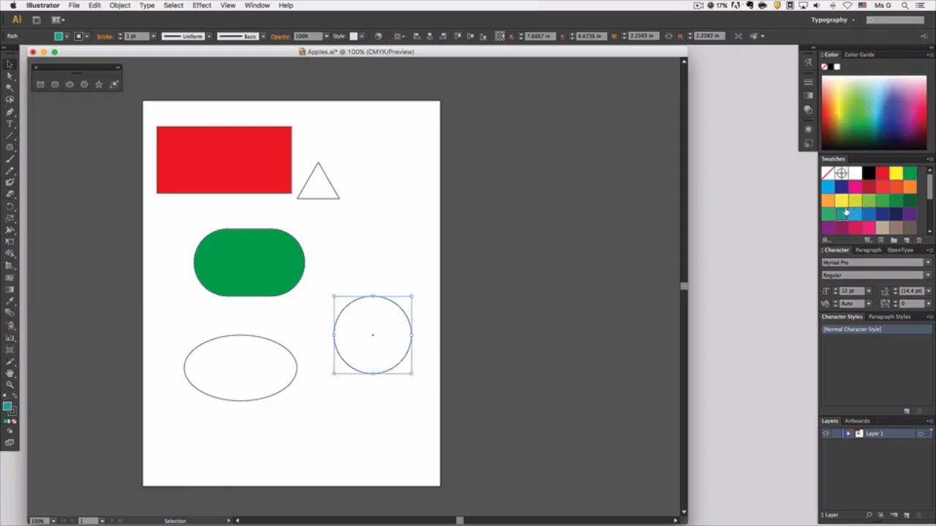
left_click(841, 214)
Fill the ellipse with orange-red and the triangle with dark blue
left_click(274, 394)
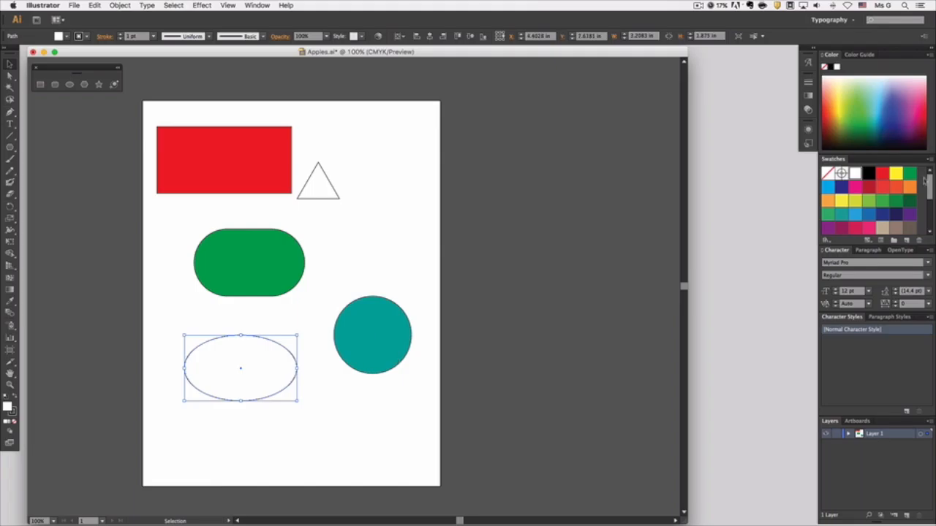
left_click(895, 187)
left_click(338, 196)
left_click(893, 213)
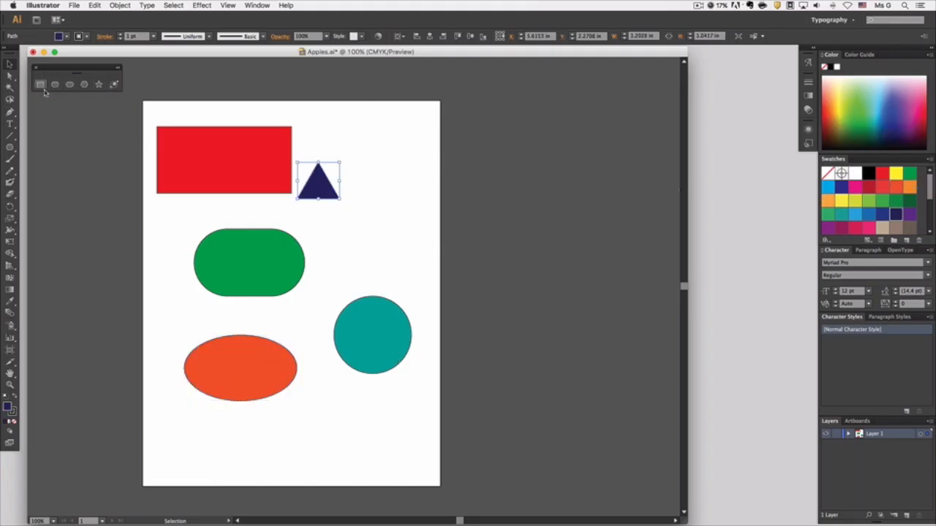
Rearrange the triangle, circle, rounded rectangle and ellipse so they sit apart in the page's upper part, and deselect everything
left_click_drag(330, 191, 391, 148)
left_click_drag(366, 342, 381, 236)
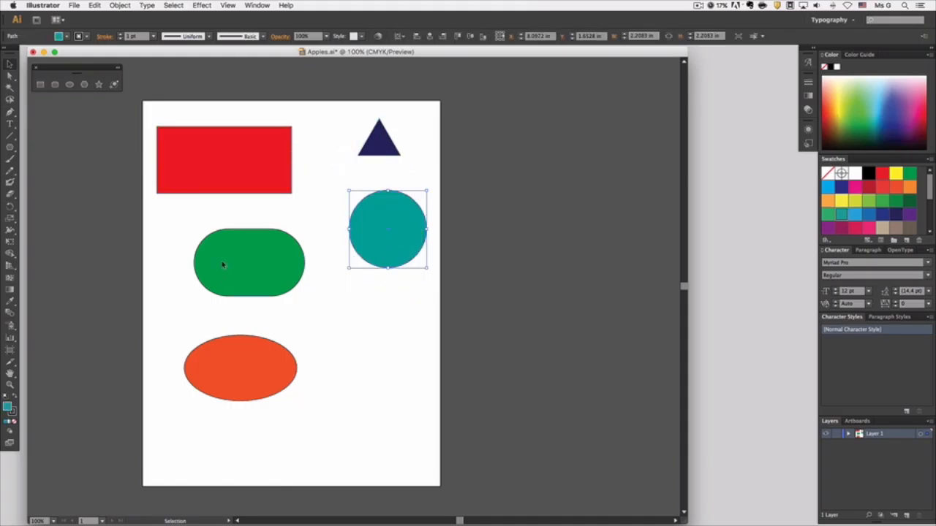
left_click_drag(224, 265, 196, 256)
left_click_drag(233, 363, 326, 312)
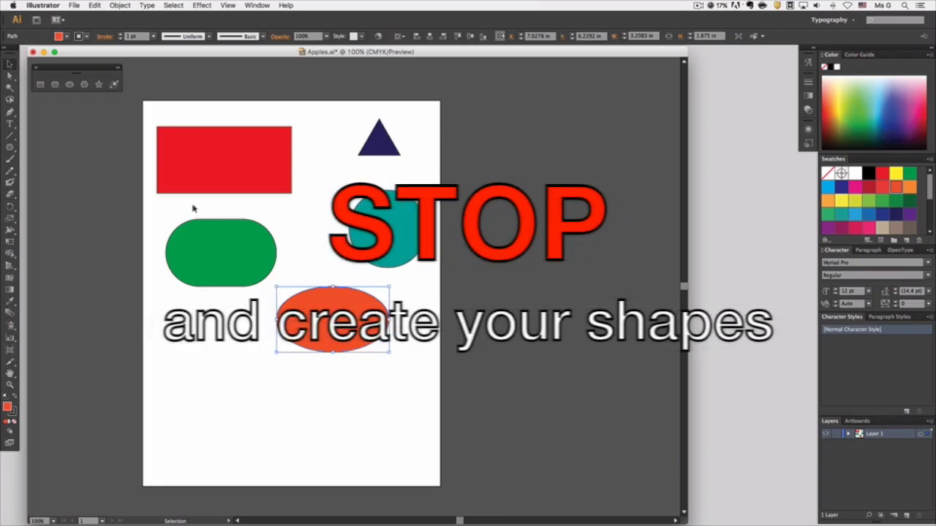
left_click(213, 403)
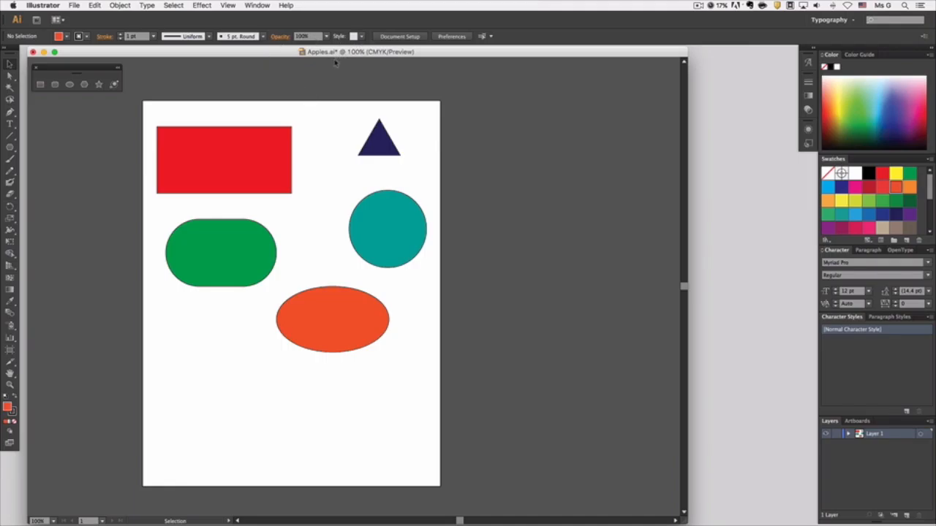
Save the document with its coloured shapes, and delete all the shapes from the artboard
key("super")
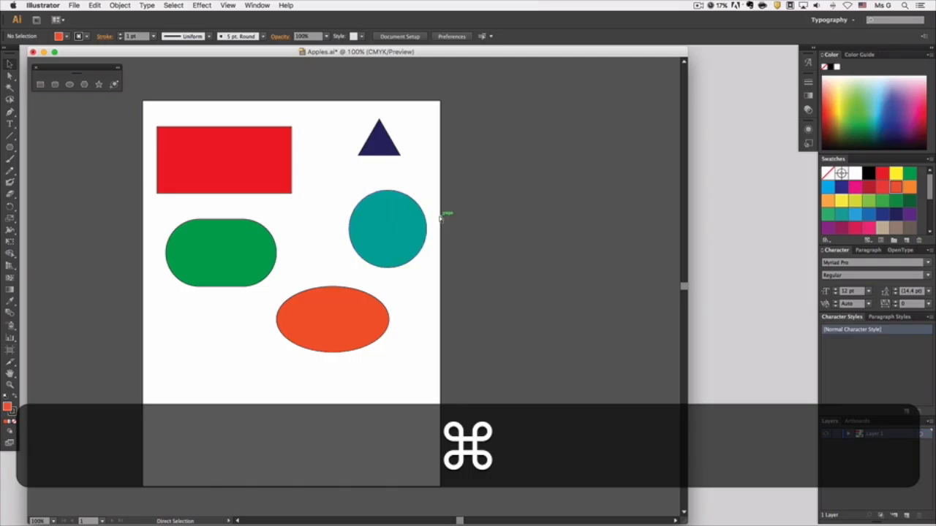
key("super+s")
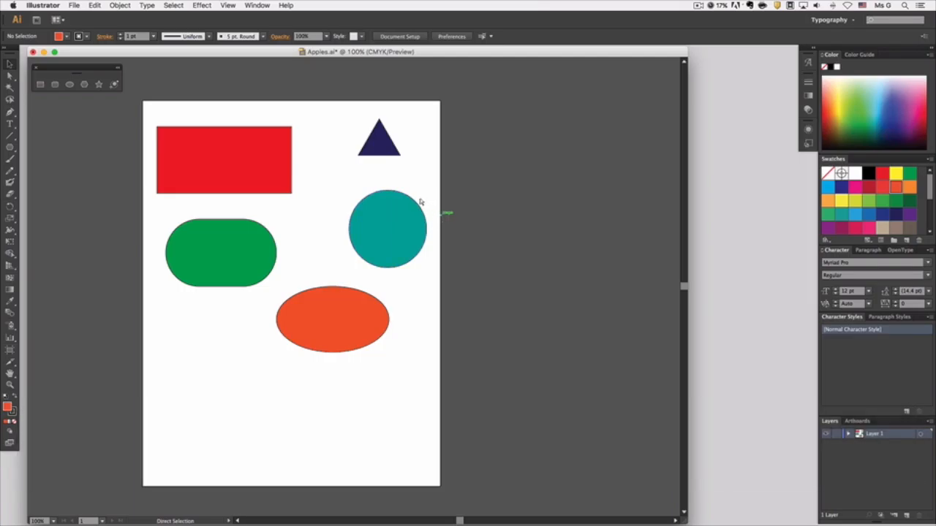
key("v")
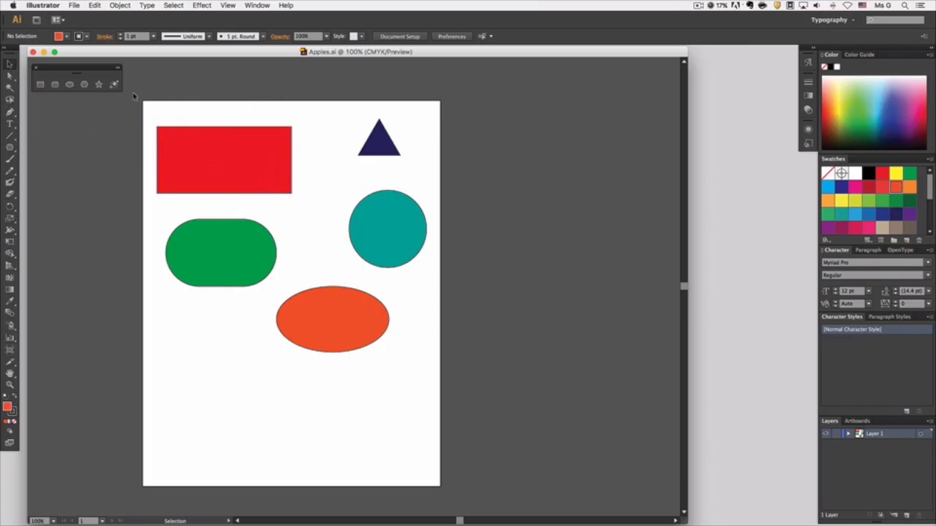
left_click_drag(148, 98, 442, 386)
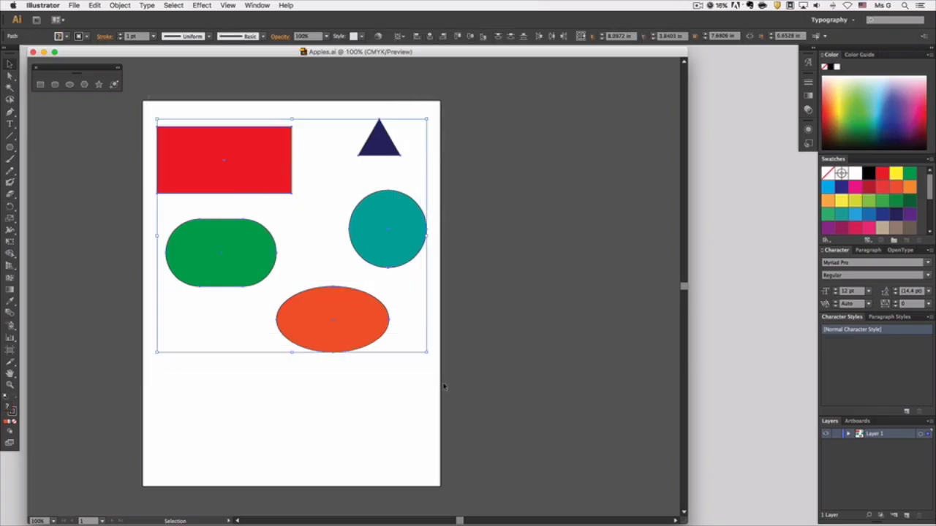
key("BackSpace")
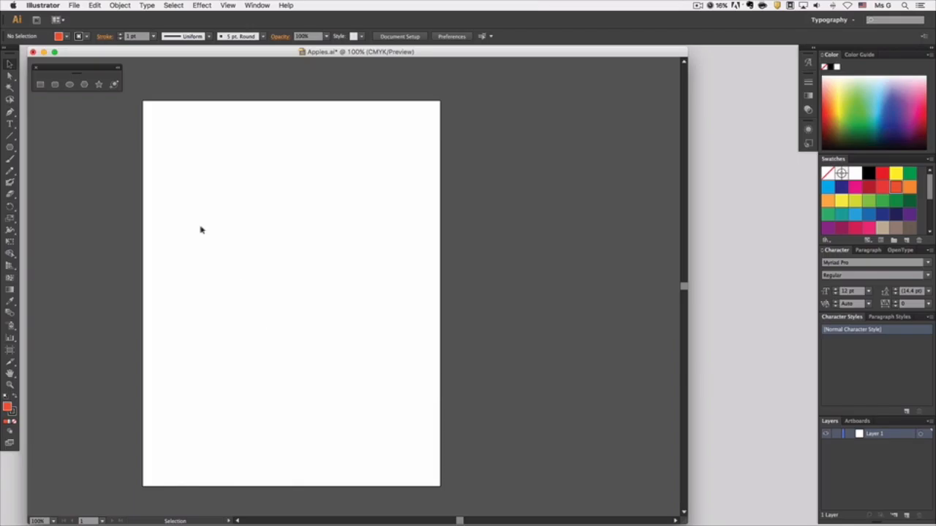
Draw an ellipse about 2.83 by 2.35 in in the page's upper middle and fill it with dark red
left_click(71, 86)
left_click_drag(216, 204, 314, 288)
key("shift")
left_click_drag(315, 286, 315, 285)
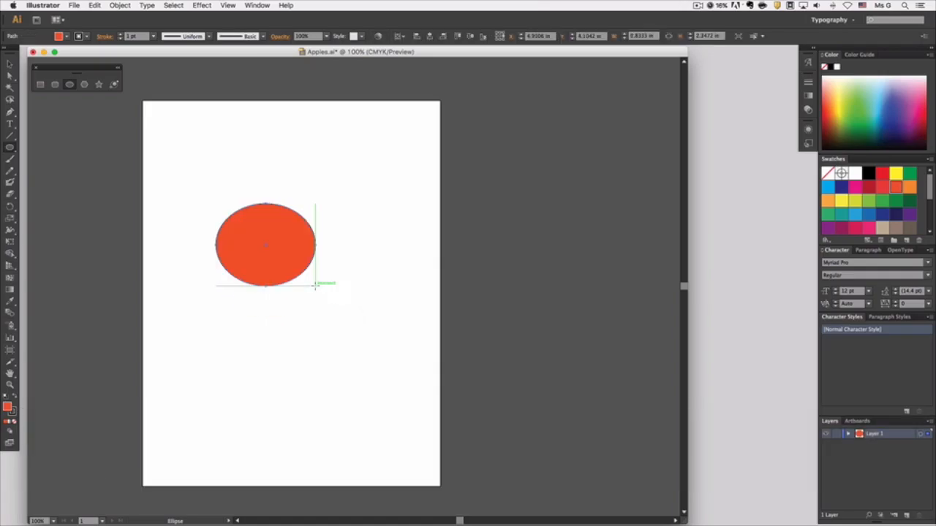
left_click(870, 188)
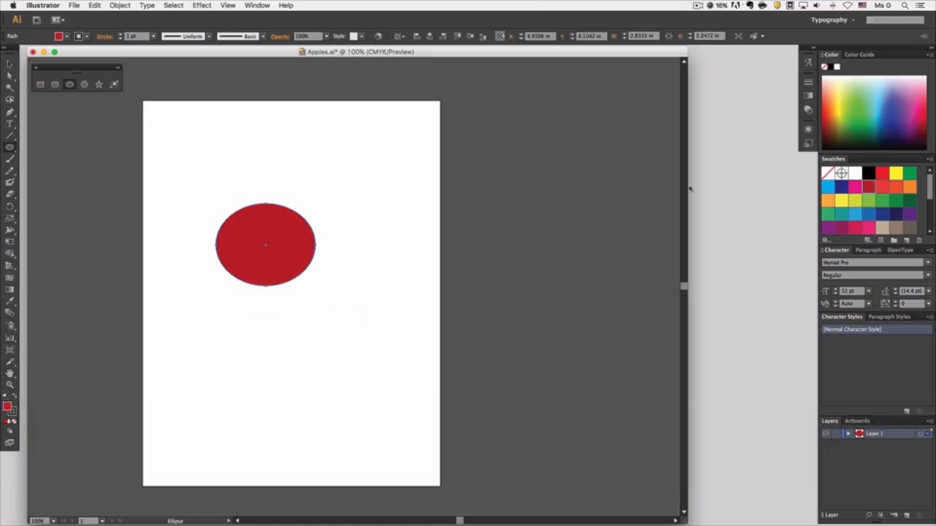
Draw a narrow upright rectangle about 0.25 by 0.8 in above the red ellipse as the stem, fill it with dark brown, and deselect it
left_click(40, 84)
left_click_drag(259, 173, 268, 199)
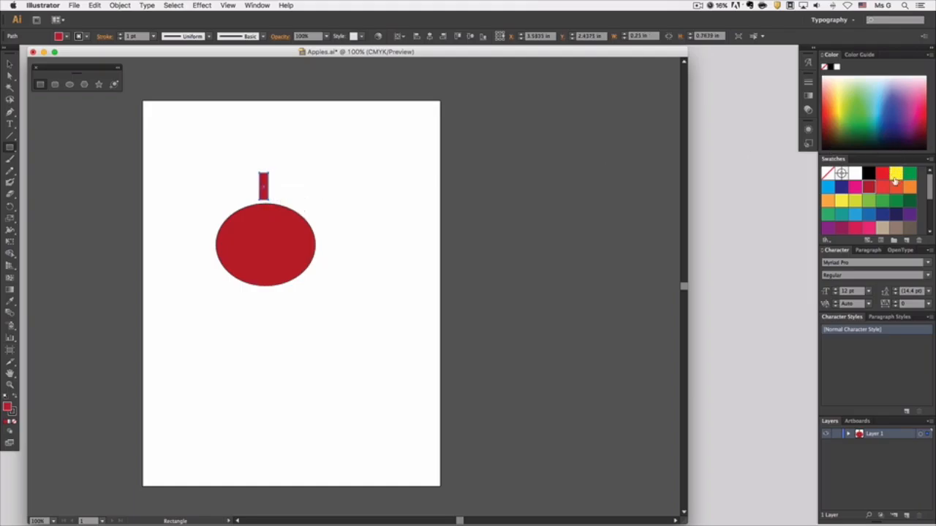
scroll(881, 203, "down", 1)
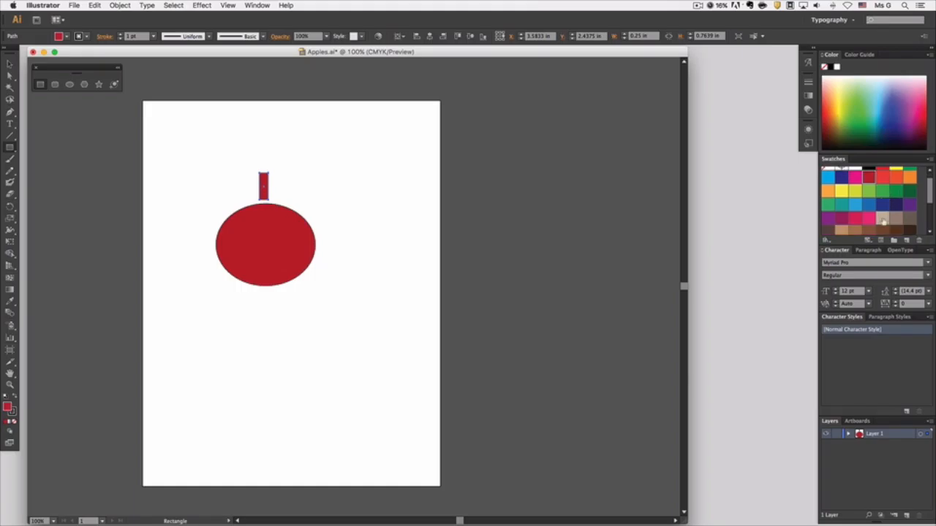
left_click(894, 231)
left_click(11, 65)
left_click(70, 122)
Draw an ellipse about 1.54 by 0.88 in beside the stem as the leaf, and fill it with green
left_click(70, 86)
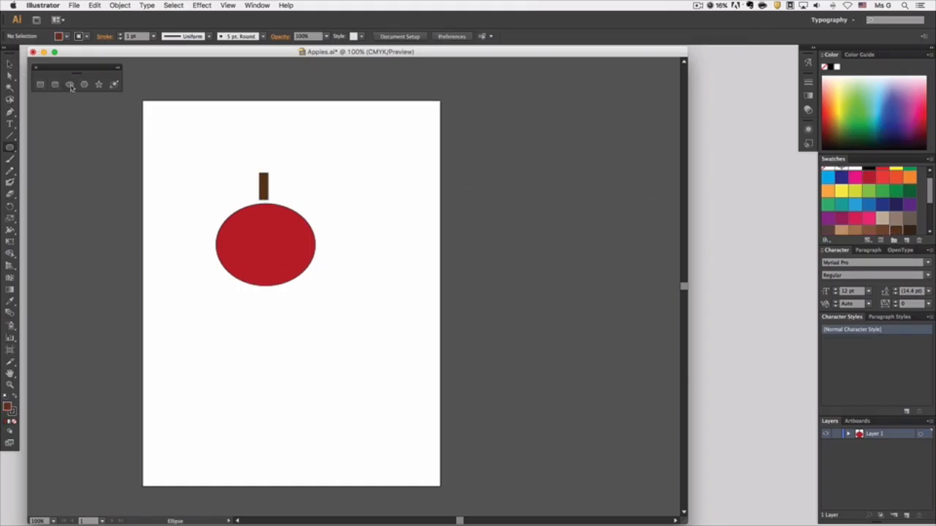
left_click_drag(282, 195, 337, 164)
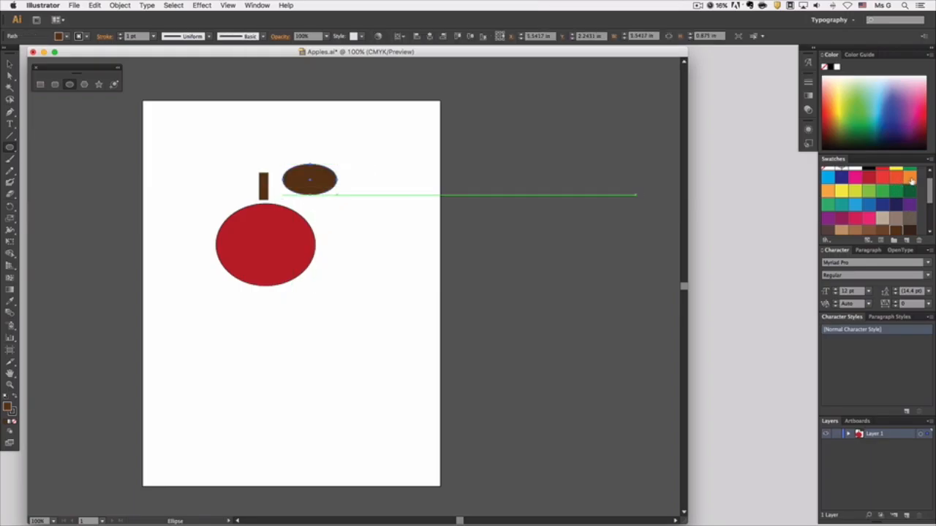
scroll(911, 180, "up", 2)
left_click(910, 174)
Move the green leaf close beside the stem, centre the red ellipse under the stem, and deselect everything
left_click(9, 65)
left_click_drag(295, 179, 276, 222)
left_click(363, 248)
left_click(341, 249)
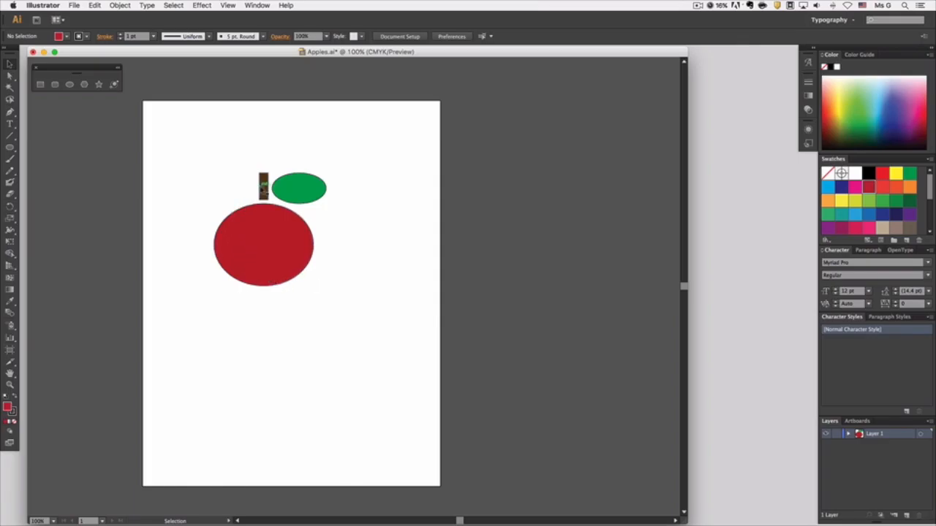
Select the stem alone and deselect it, and try selecting all three apple shapes together
left_click(263, 188)
left_click(196, 165)
left_click_drag(190, 144, 370, 336)
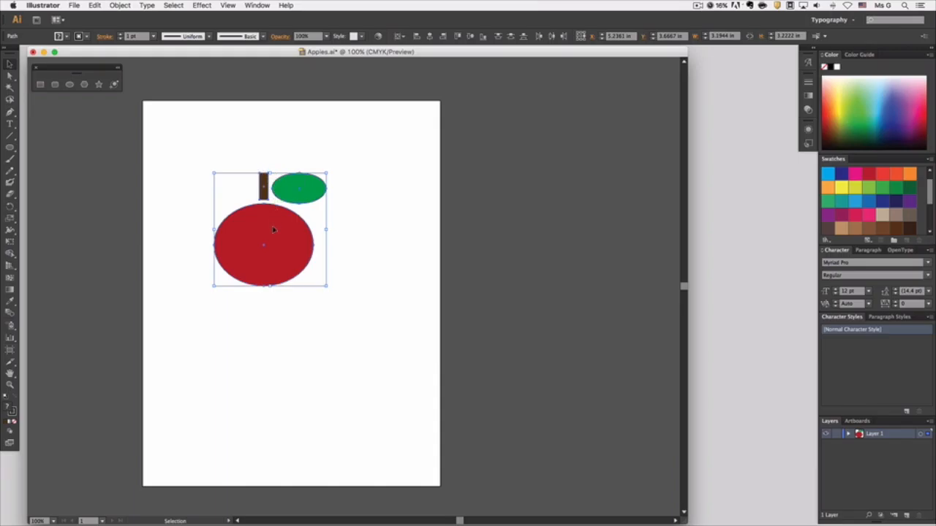
left_click(345, 352)
left_click(300, 252)
Select the stem, leaf and red ellipse together and scale them up proportionally to about 4.1 in tall overall, and deselect them
left_click_drag(202, 157, 324, 278)
left_click_drag(326, 172, 356, 155)
key("shift")
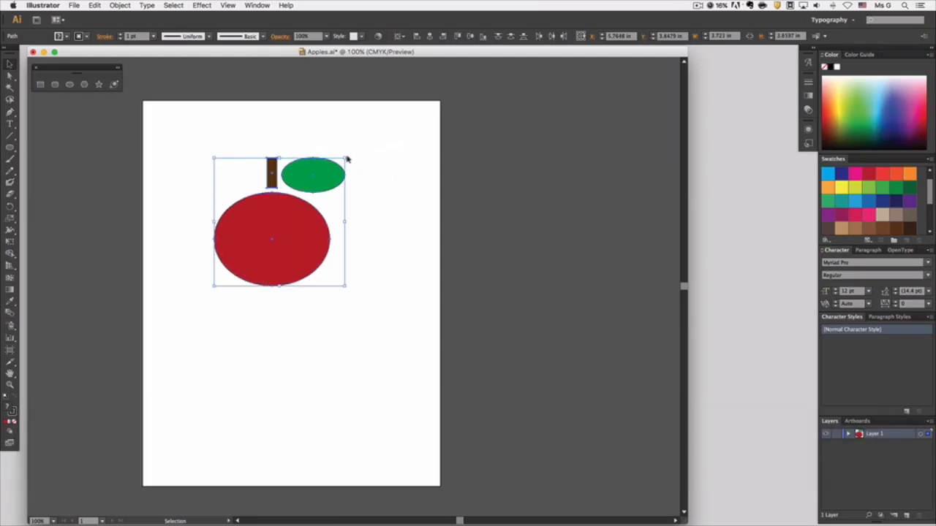
left_click_drag(346, 155, 338, 182)
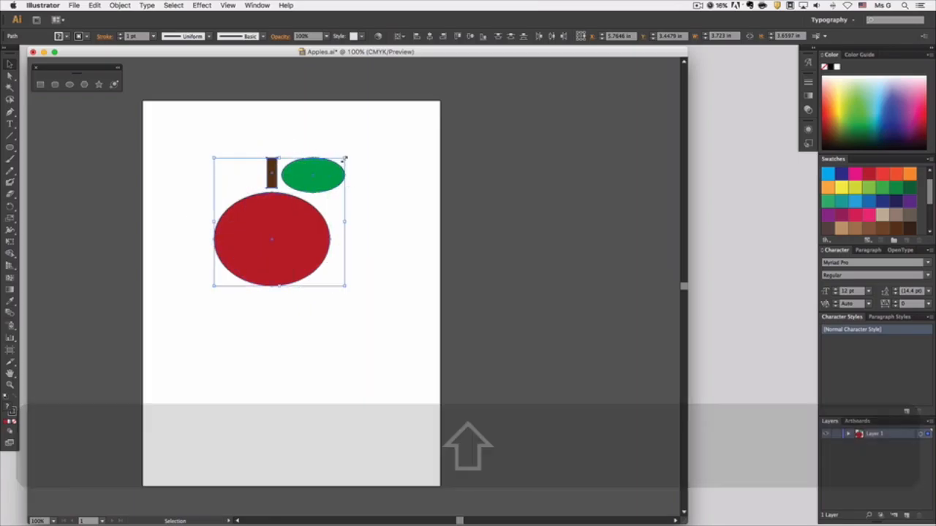
left_click_drag(345, 158, 379, 145)
left_click(379, 150)
Stretch only the red ellipse wider to about 4.15 in, and deselect it
left_click(320, 234)
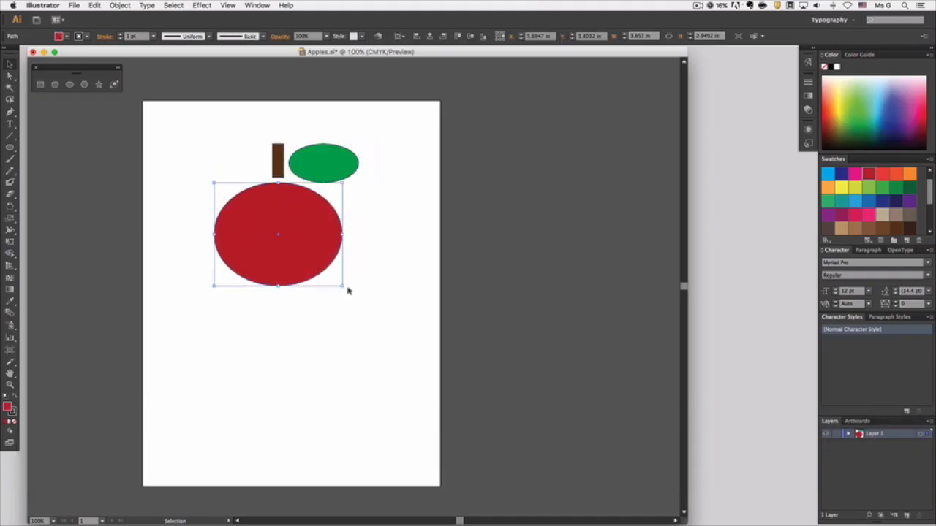
left_click_drag(340, 286, 361, 286)
left_click(404, 211)
Select all three apple shapes at once, deselect them, reselect them by adding each shape in turn, and clear the selection
left_click_drag(181, 126, 393, 341)
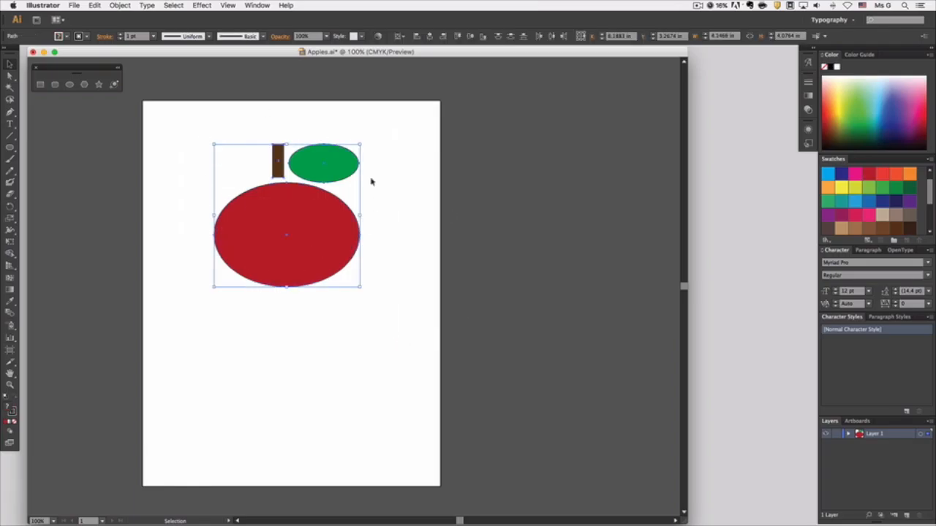
left_click(410, 195)
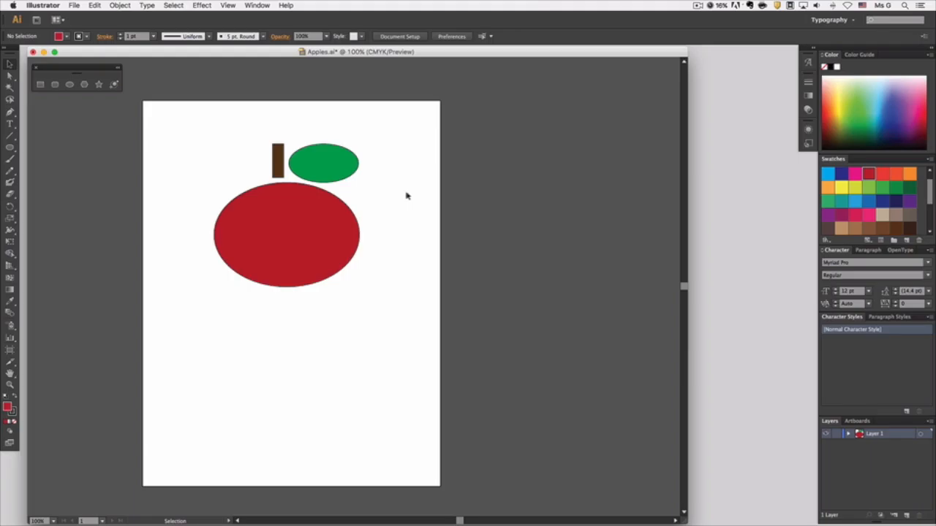
left_click(343, 163)
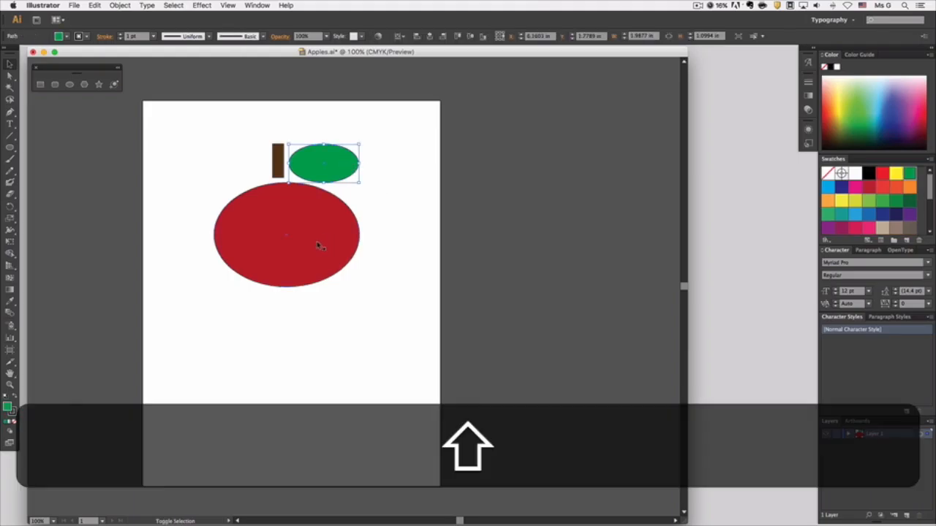
left_click(317, 244, "shift")
left_click(278, 162, "shift")
left_click(208, 152)
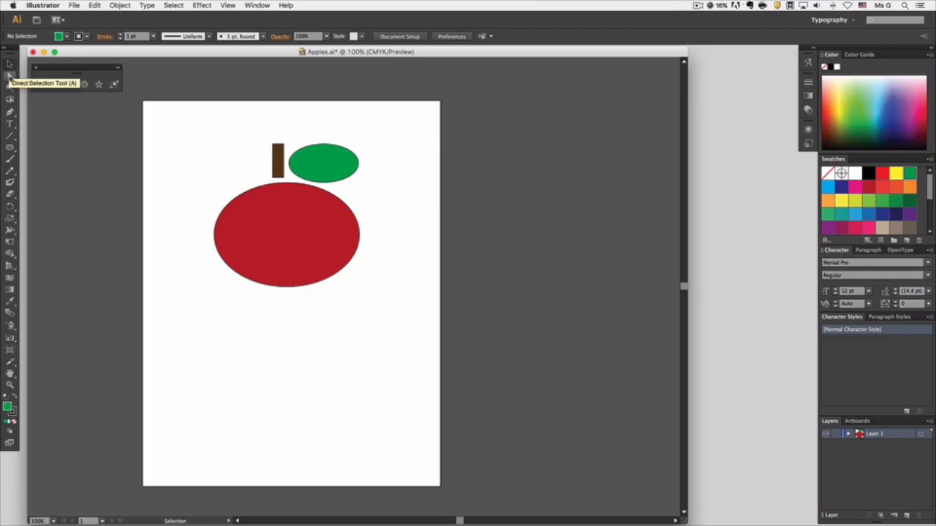
Select the red ellipse, the stem and the leaf one at a time with the Selection tool
left_click(10, 64)
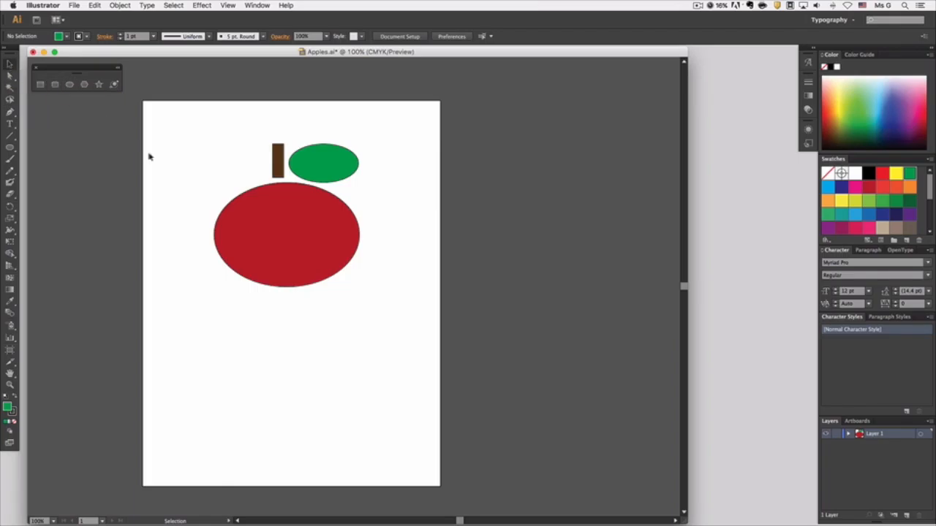
left_click(245, 218)
left_click(279, 161)
left_click(323, 166)
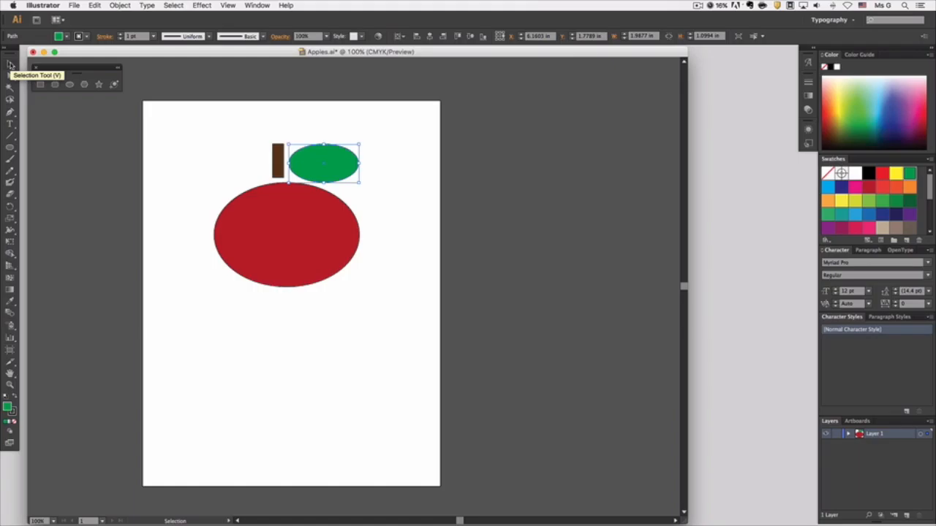
Draw a green ellipse about 1.47 by 1.29 in below and left of the apple, practise selecting it, and delete it
left_click(10, 147)
left_click_drag(171, 317, 222, 361)
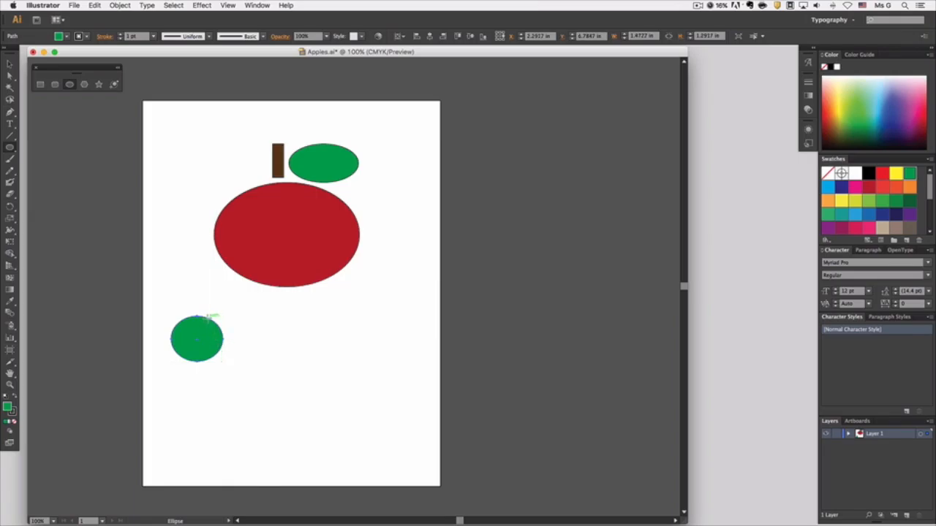
key("v")
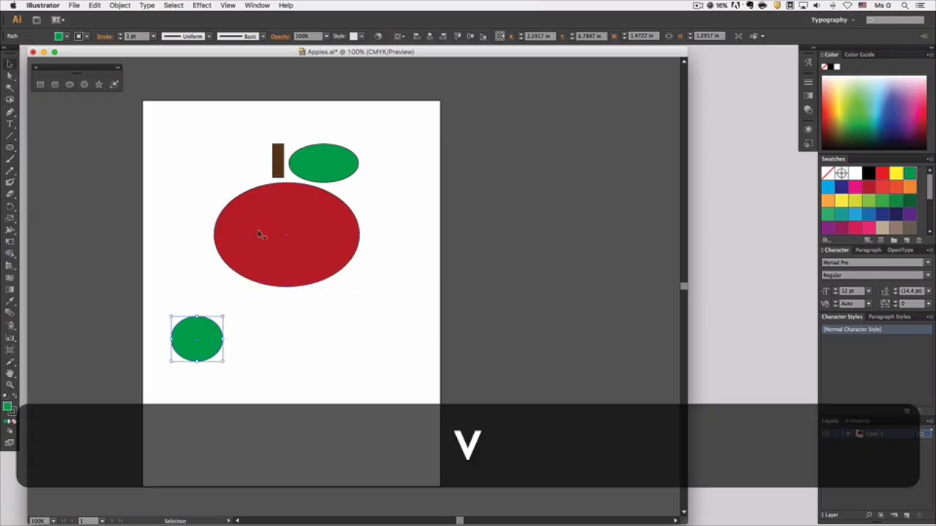
left_click(170, 232)
left_click(199, 341)
left_click(175, 256)
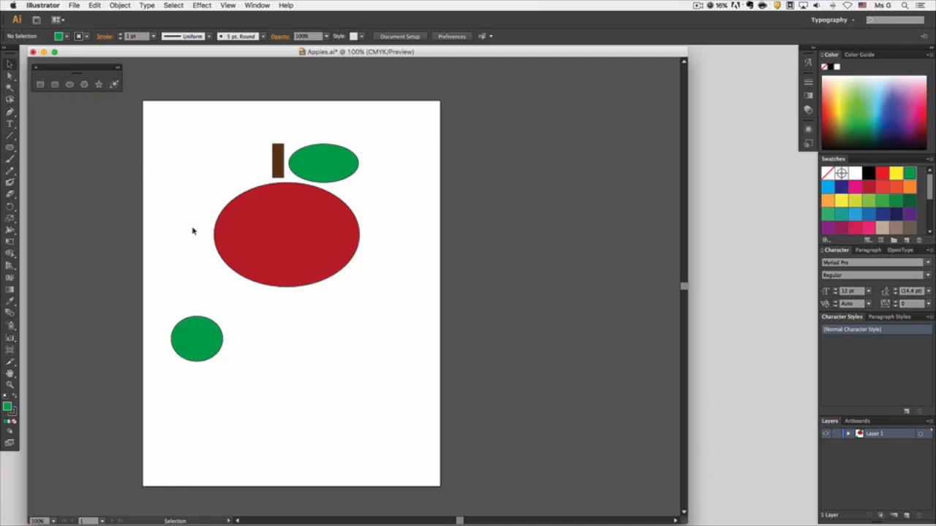
left_click(190, 345)
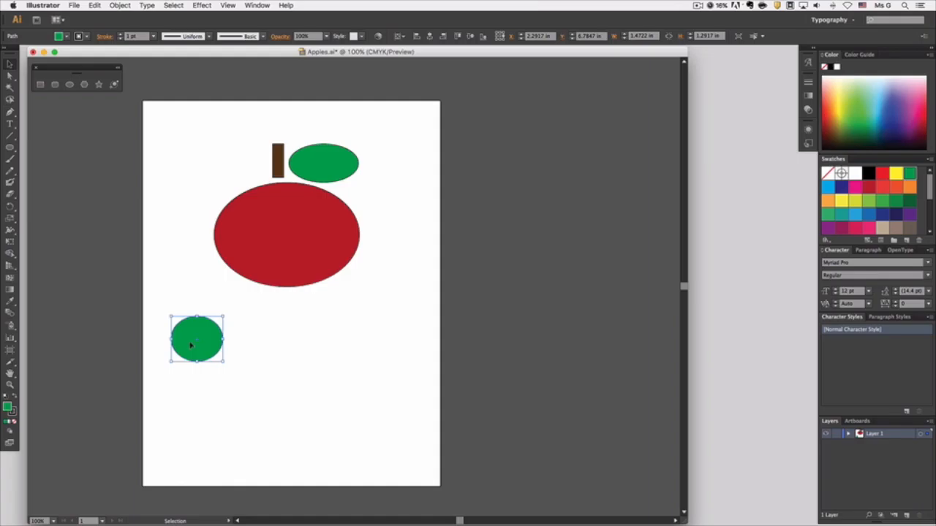
key("BackSpace")
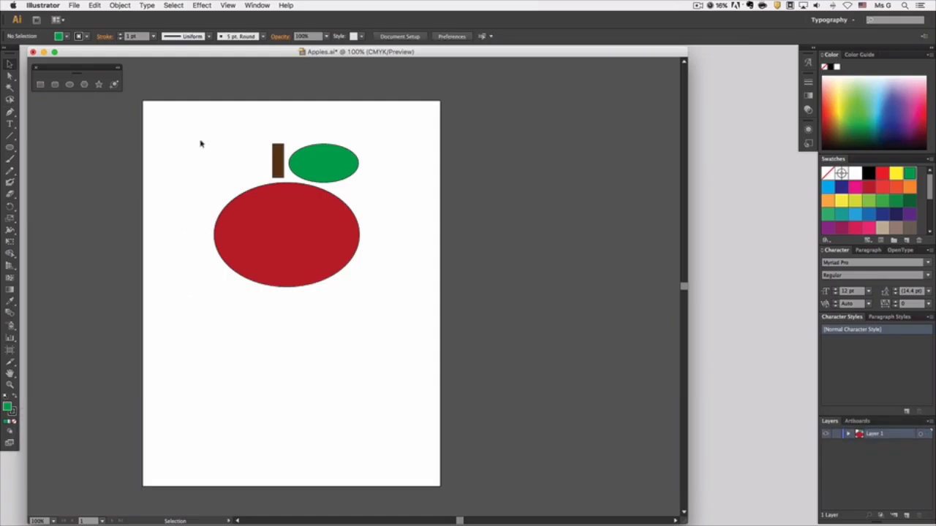
Select all three apple shapes, rotate them together slightly clockwise, and deselect them
left_click_drag(200, 133, 387, 318)
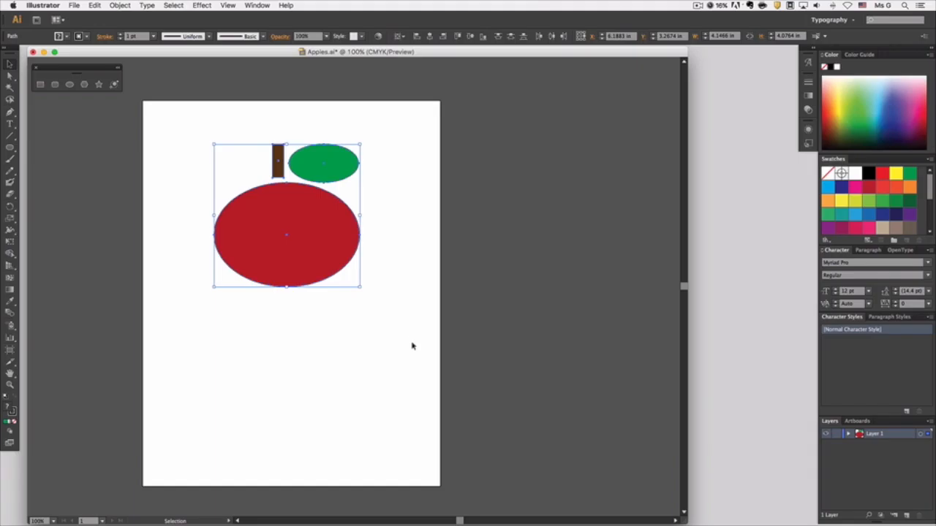
left_click_drag(363, 288, 358, 317)
left_click(359, 316)
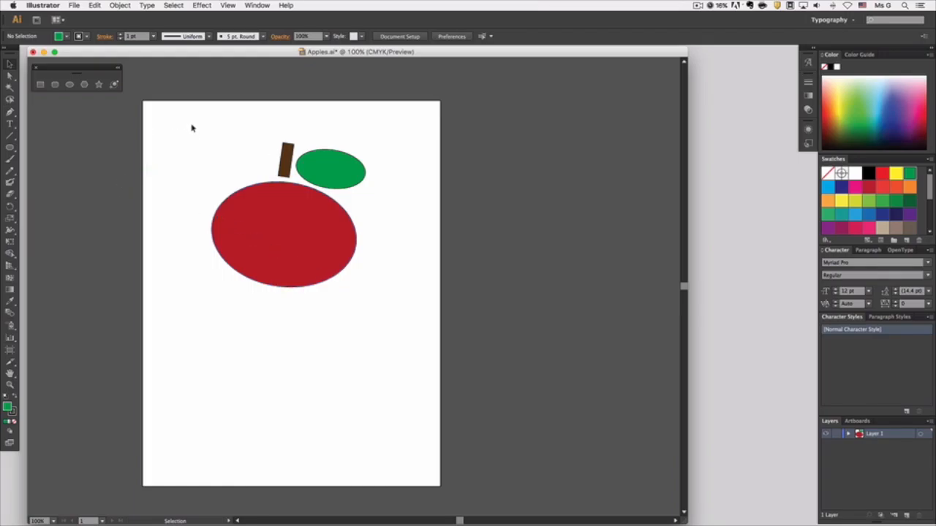
Duplicate the whole tilted apple into the page's lower part, and make and delete one extra copy to its left
left_click_drag(194, 123, 388, 313)
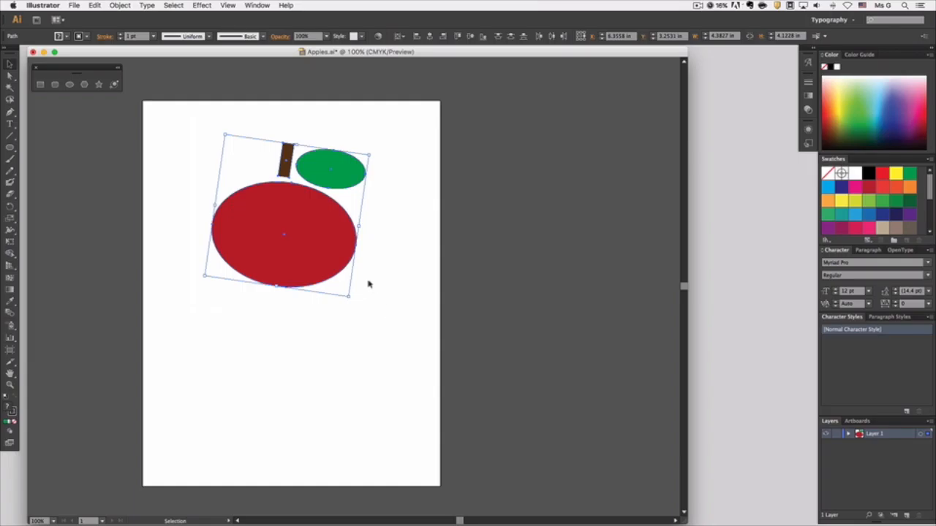
key("alt")
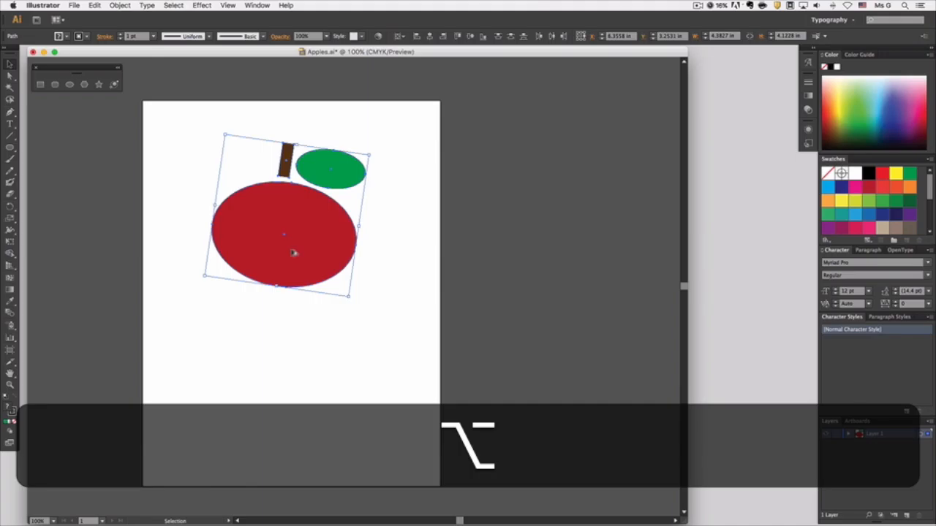
left_click_drag(293, 252, 321, 408)
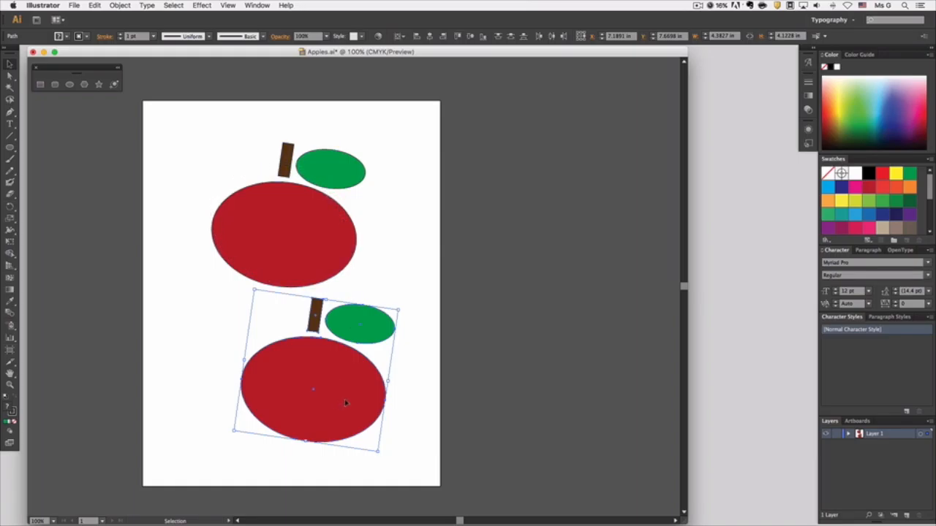
left_click_drag(349, 397, 195, 372)
key("BackSpace")
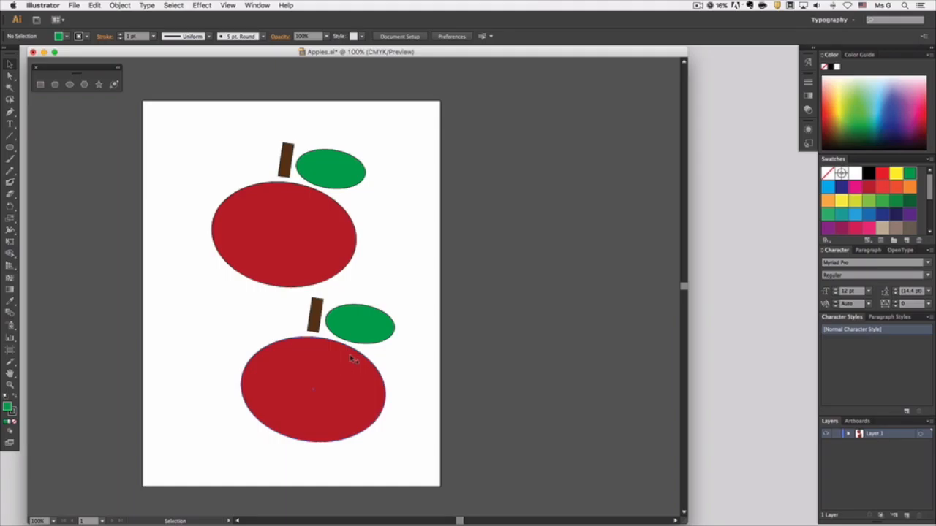
Save the document with its two apples
key("super")
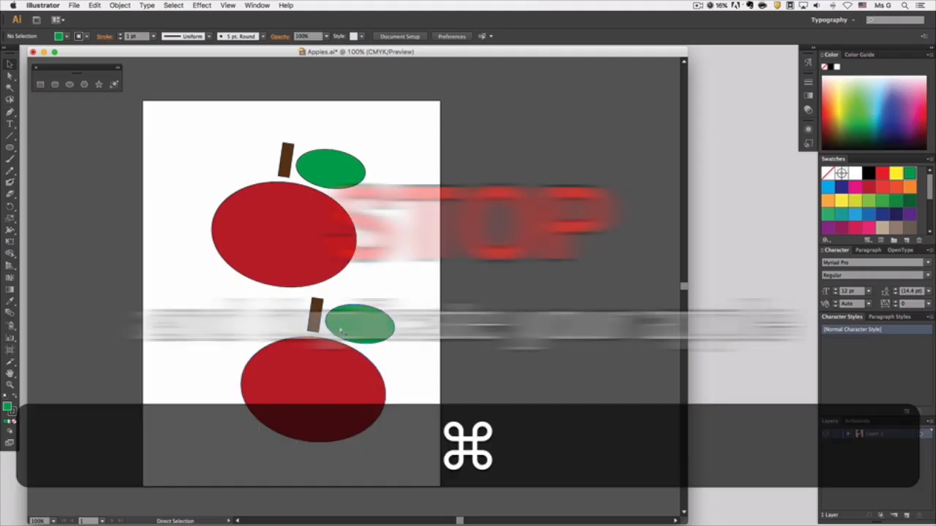
key("super+s")
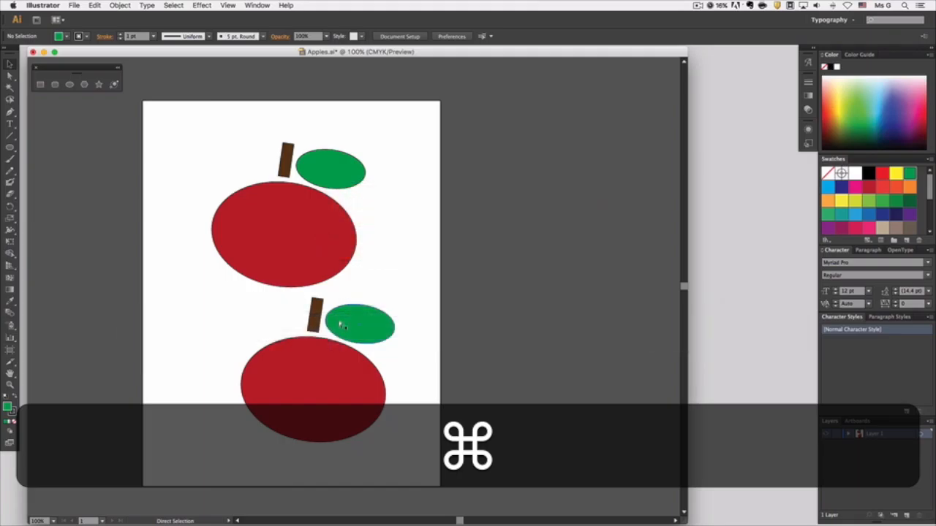
key("super+s")
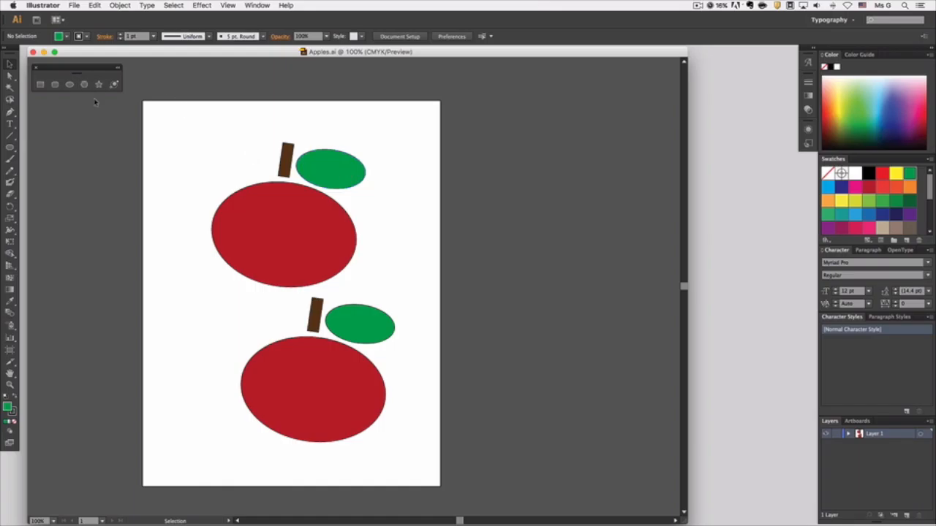
Draw two green ellipses overlapping the lower apple's body, about 1.75 by 1.76 in on its left and 1.57 by 2 in at its bottom
left_click(70, 85)
left_click_drag(201, 352, 265, 415)
mouse_move(373, 488)
left_mouse_down()
mouse_move(313, 409)
mouse_move(318, 420)
left_mouse_up()
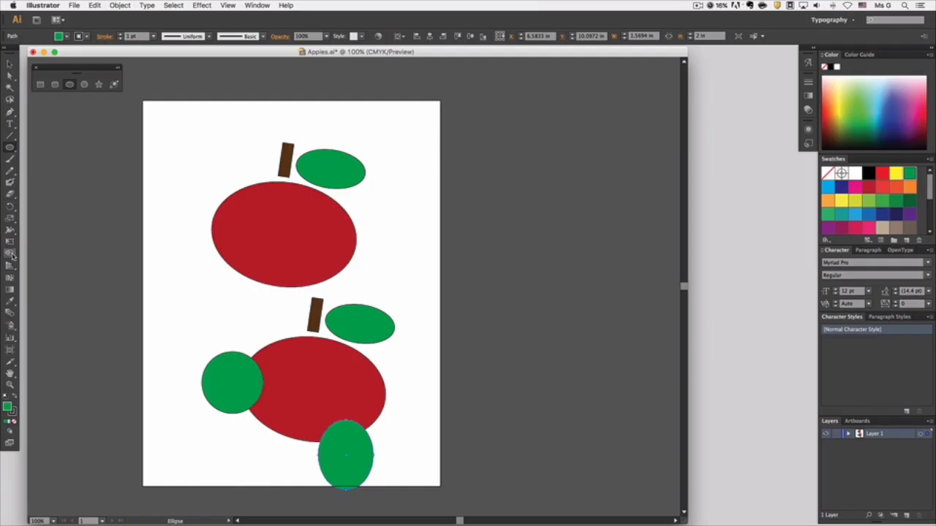
left_click(9, 65)
left_click(193, 344)
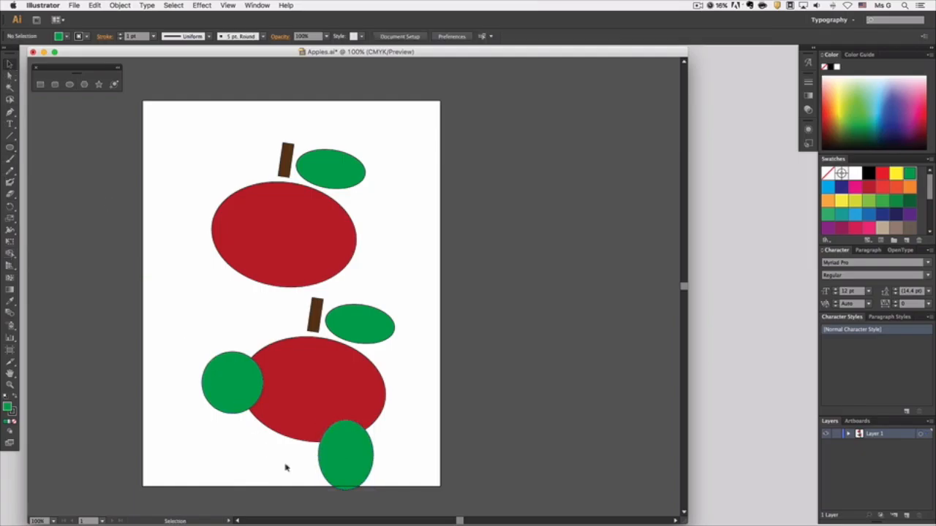
Merge the lower red ellipse and the two overlapping green ellipses into one green shape with Shape Builder, and deselect it
left_click(10, 253)
left_click(10, 64)
left_click(227, 374)
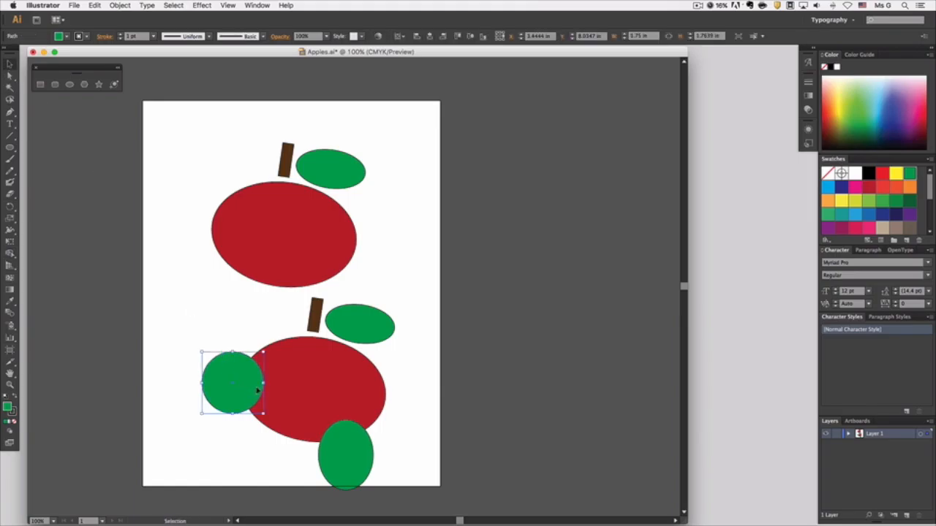
left_click(329, 407, "shift")
left_click(350, 465, "shift")
left_click(9, 253)
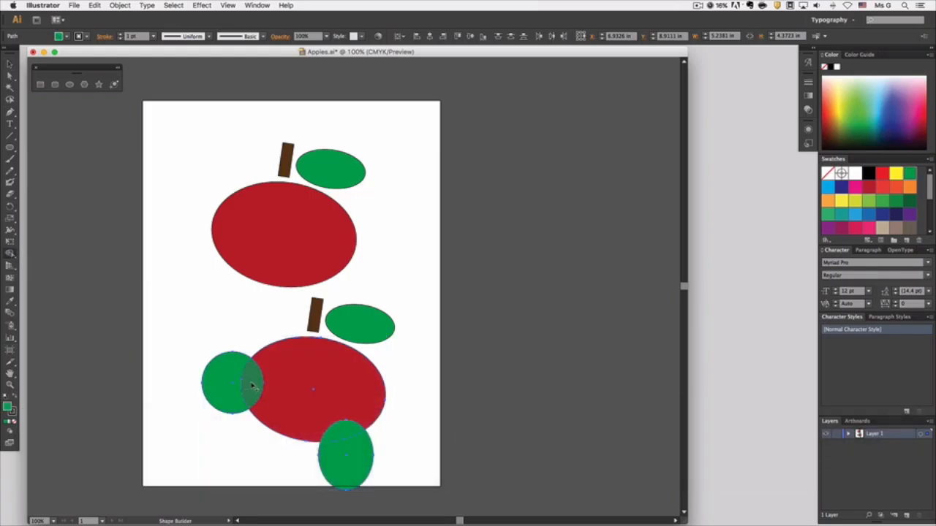
mouse_move(228, 386)
left_mouse_down()
mouse_move(253, 387)
mouse_move(344, 455)
left_mouse_up()
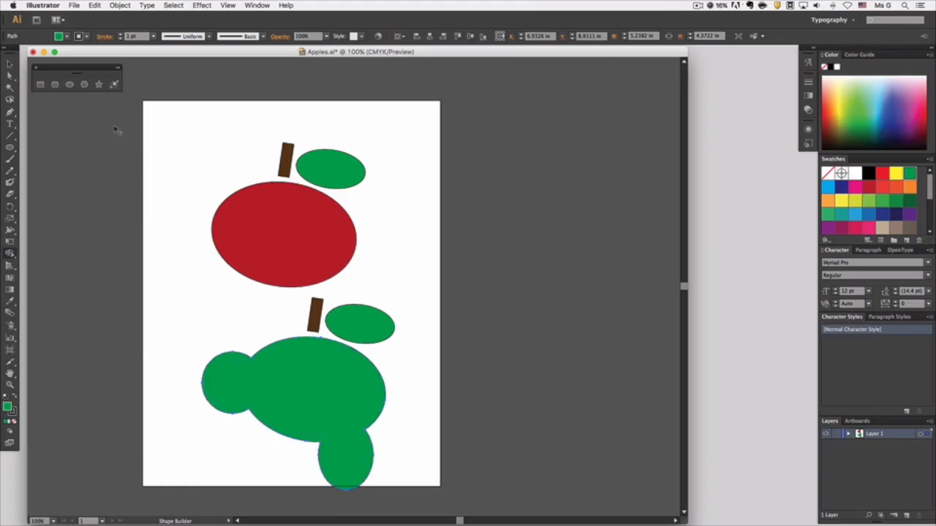
left_click(10, 64)
left_click(206, 302)
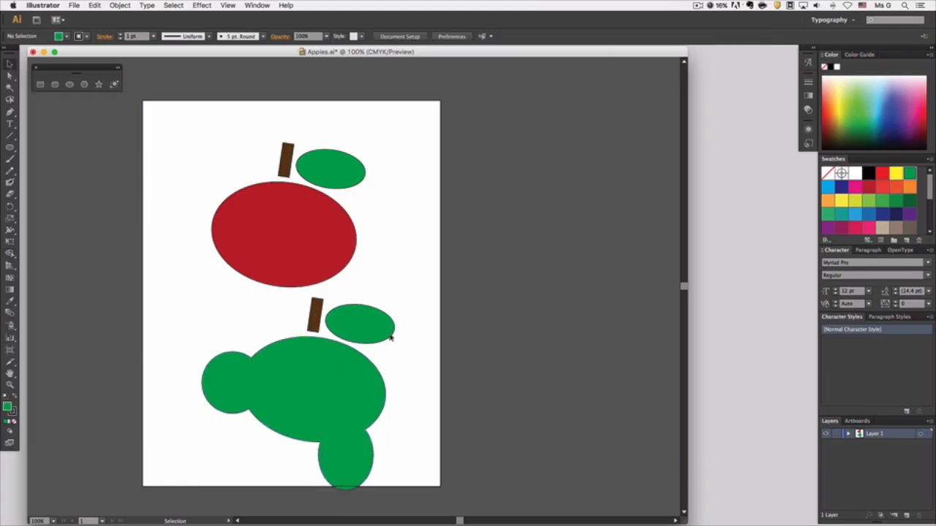
Select and deselect the lower apple's leaf on its own, and save the document
left_click(364, 330)
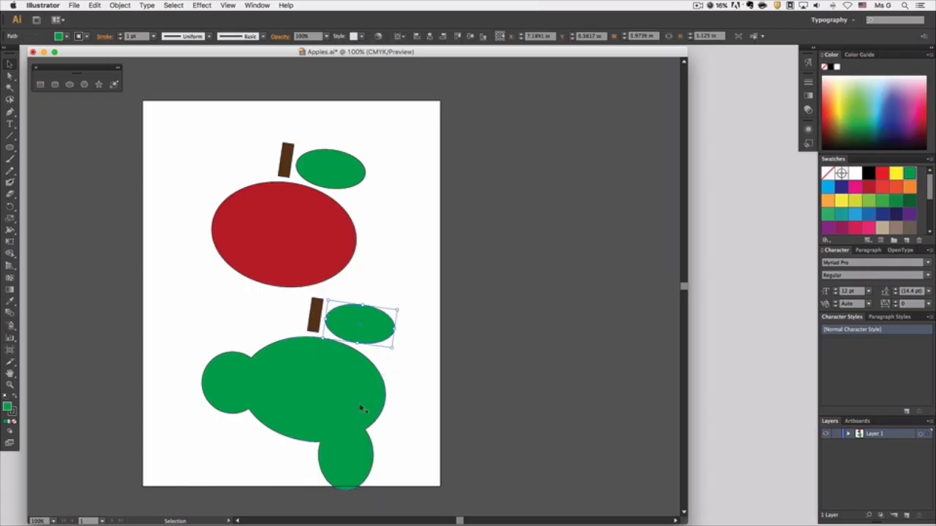
left_click(409, 398)
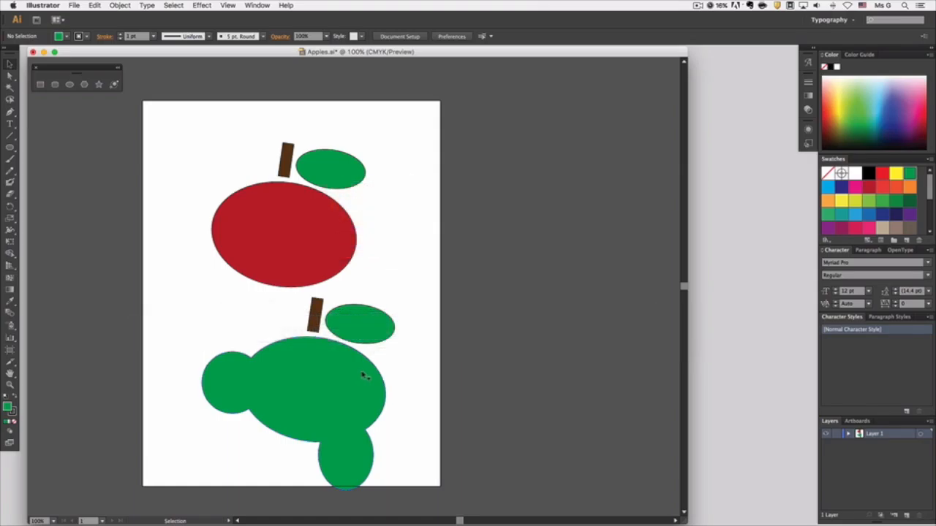
key("super")
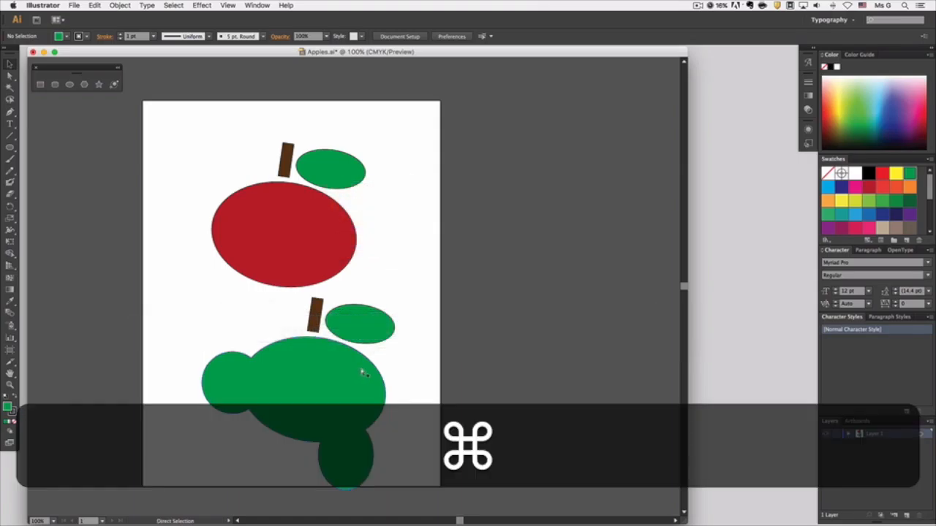
key("super+s")
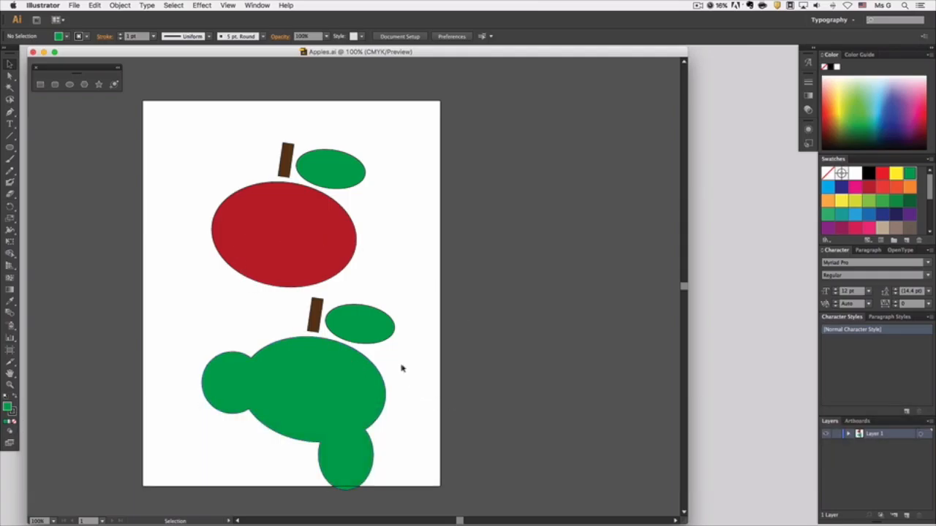
Examine the individual paths inside Layer 1, targeting the merged green shape and the upper apple's leaf
left_click(848, 435)
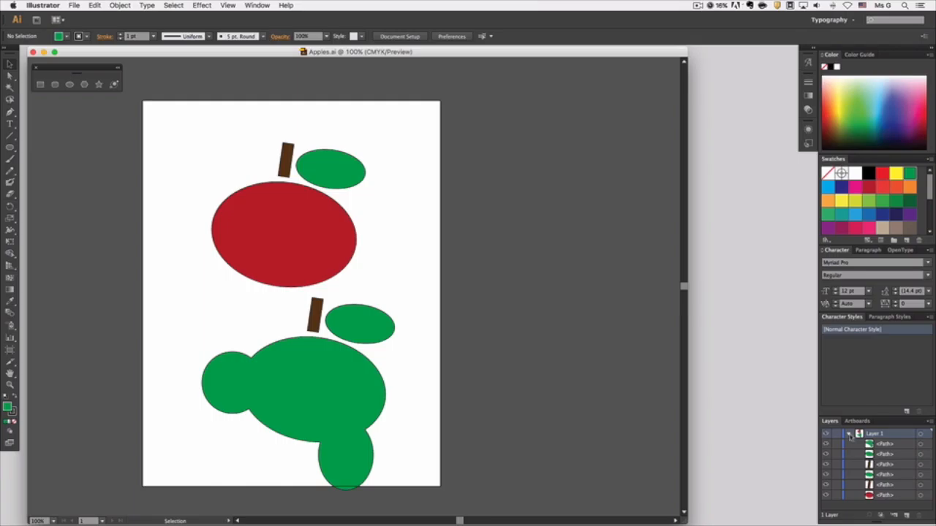
left_click(848, 434)
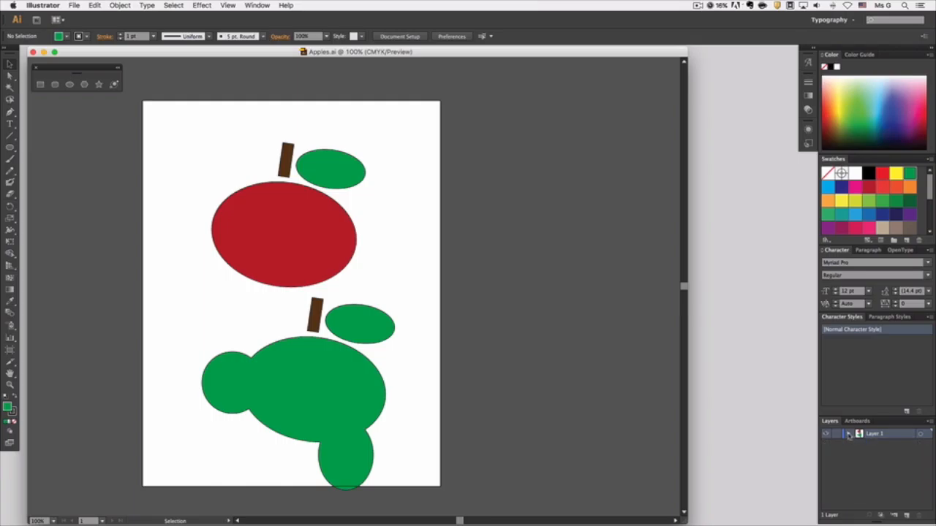
left_click(849, 434)
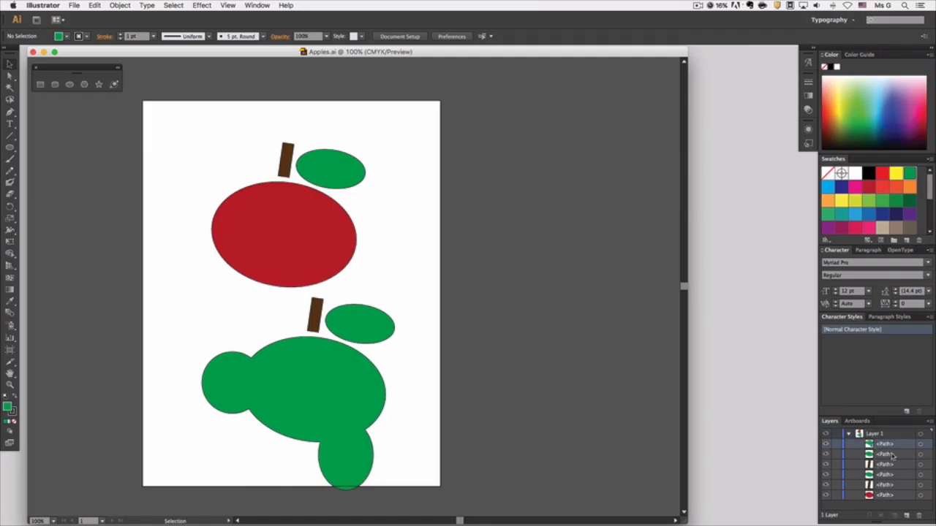
left_click(892, 495)
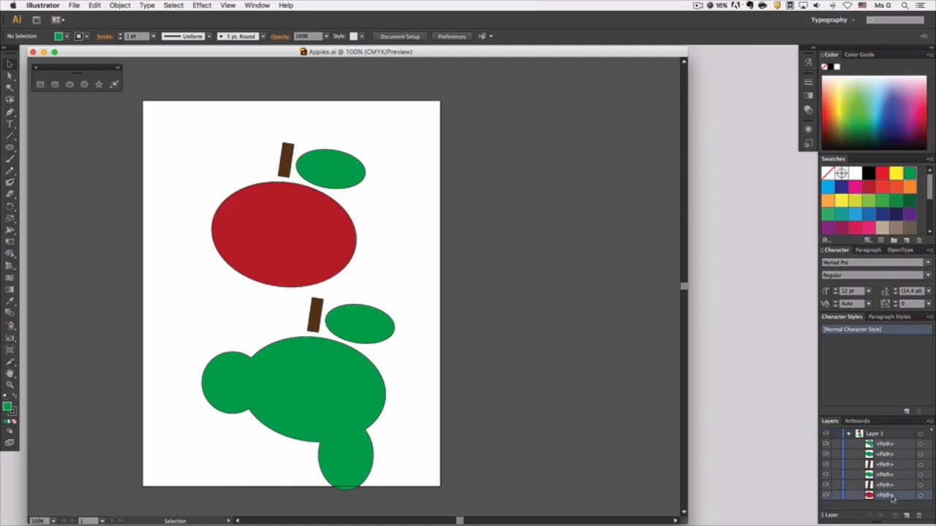
left_click(920, 444)
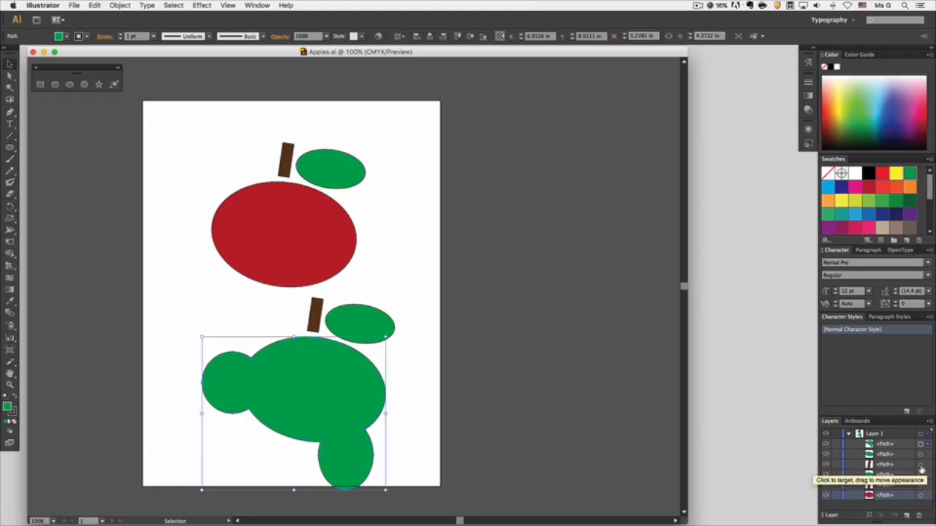
left_click(920, 474)
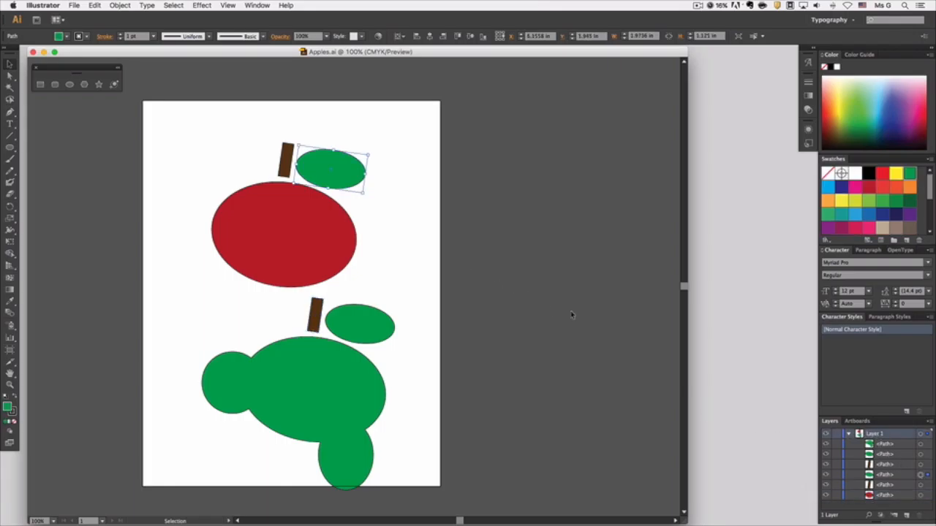
left_click(847, 434)
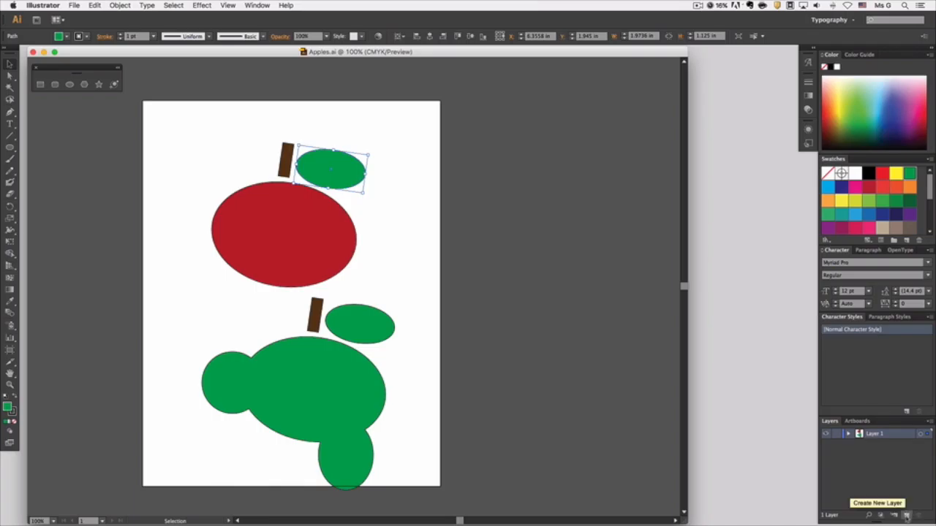
Add a new layer above Layer 1 and rename Layer 1 as Shape Apple
left_click(907, 516)
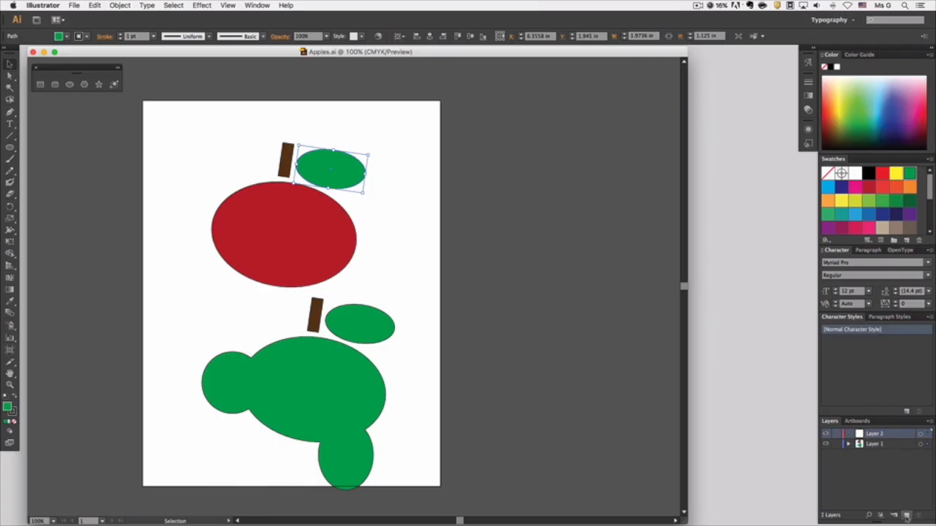
double_click(874, 444)
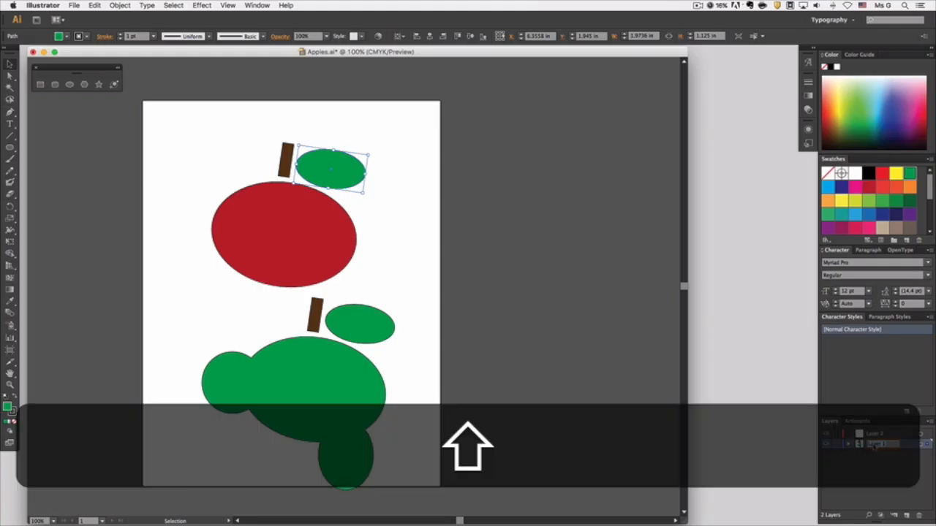
type("Shape Apple")
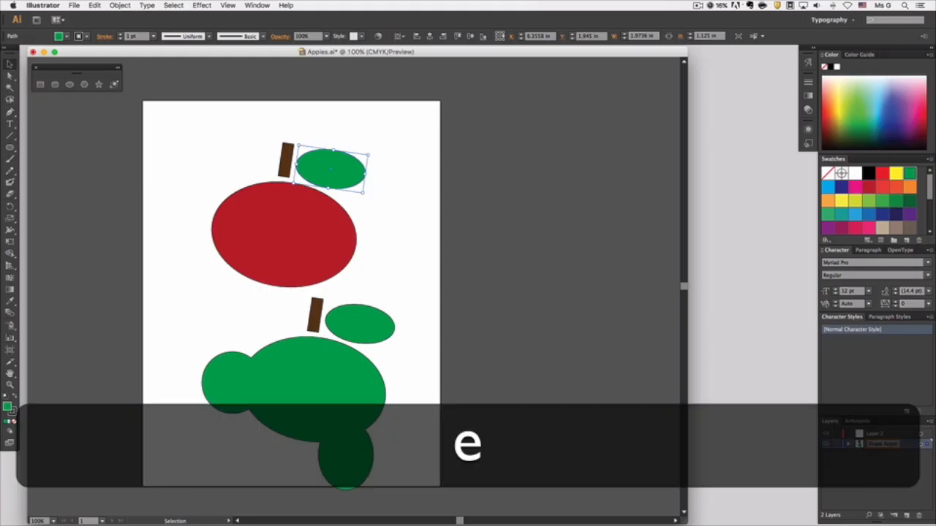
left_click(918, 475)
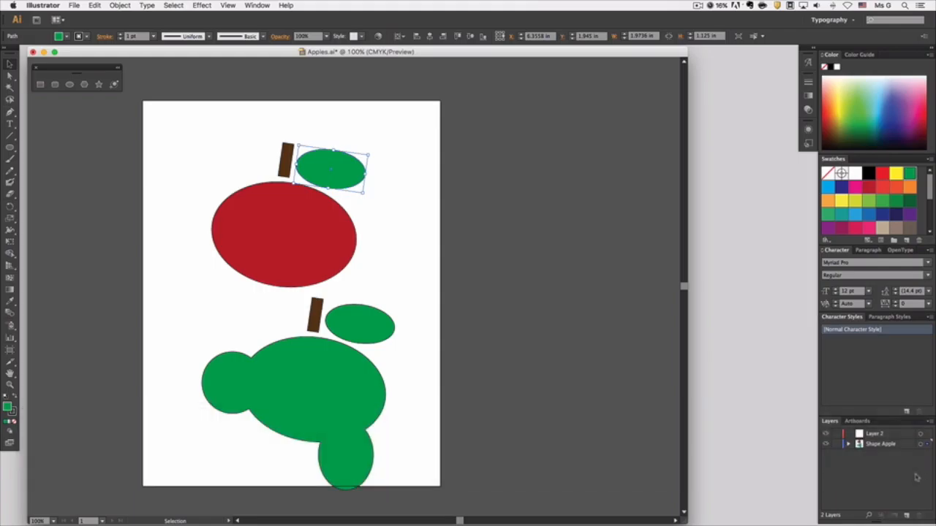
Hide the Shape Apple layer and show it again, and save the document
left_click(825, 445)
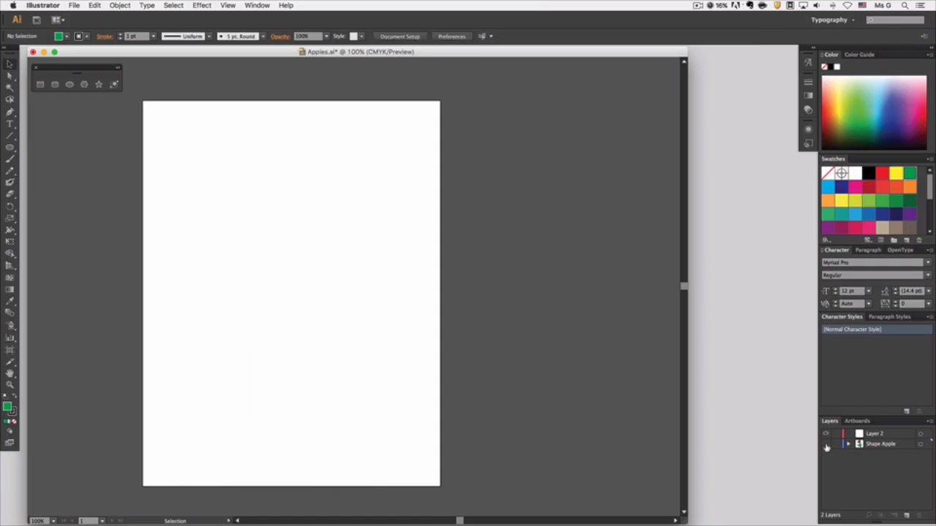
left_click(826, 445)
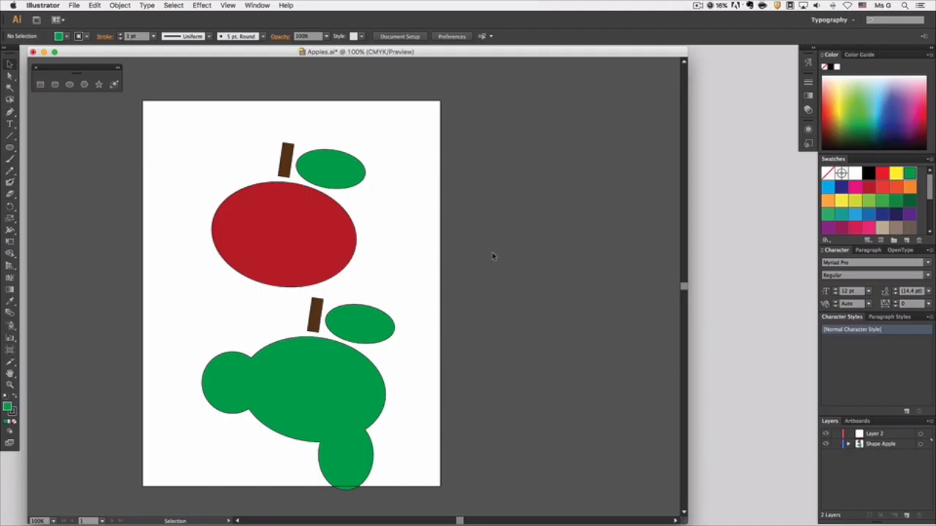
key("super+s")
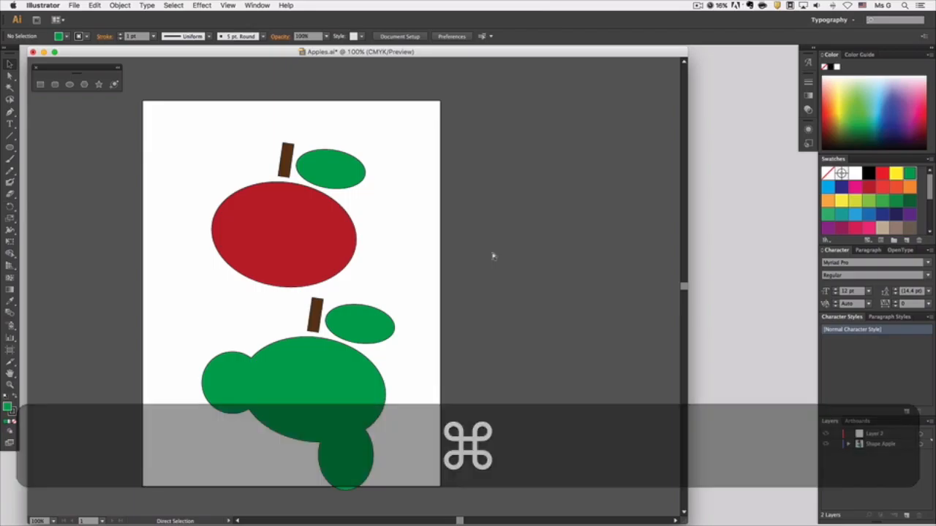